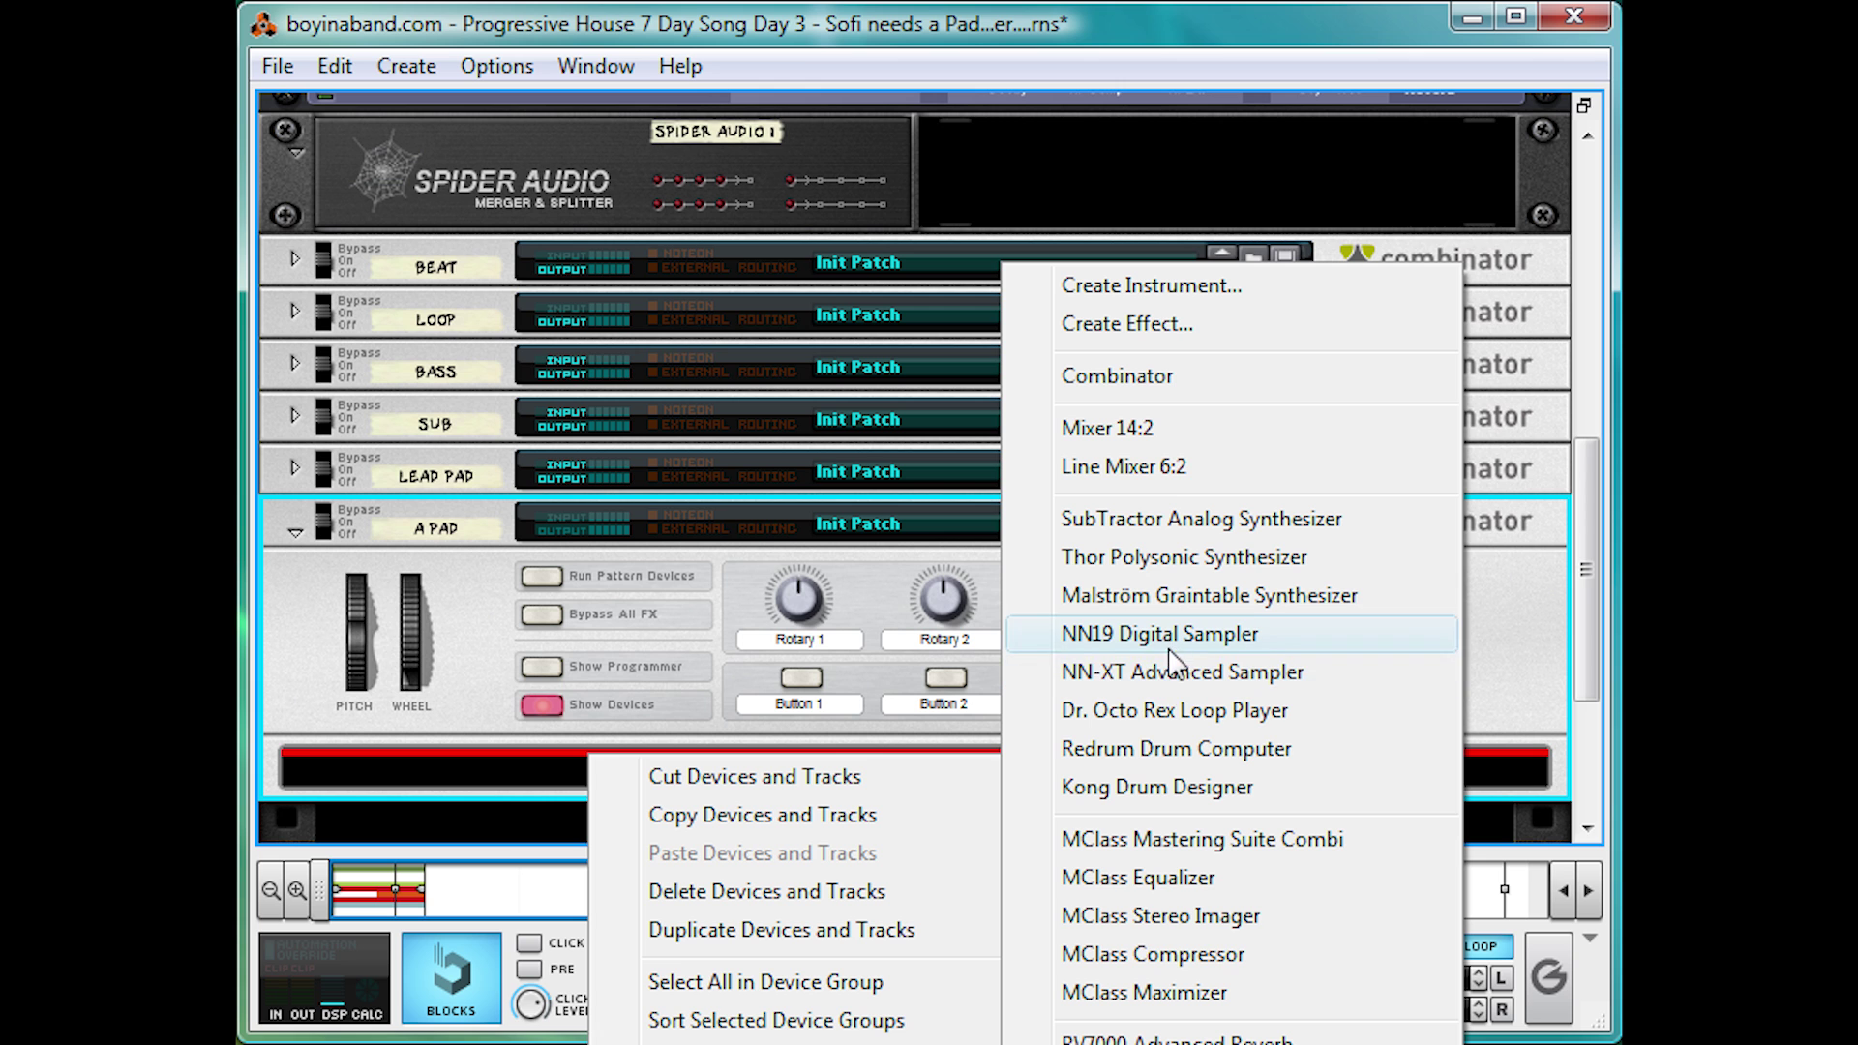
Step: Add a Thor Polysonic Synthesizer to the A Pad Combinator and initialize its patch with the programmer shown
click(1181, 558)
scroll(919, 580, down, 3)
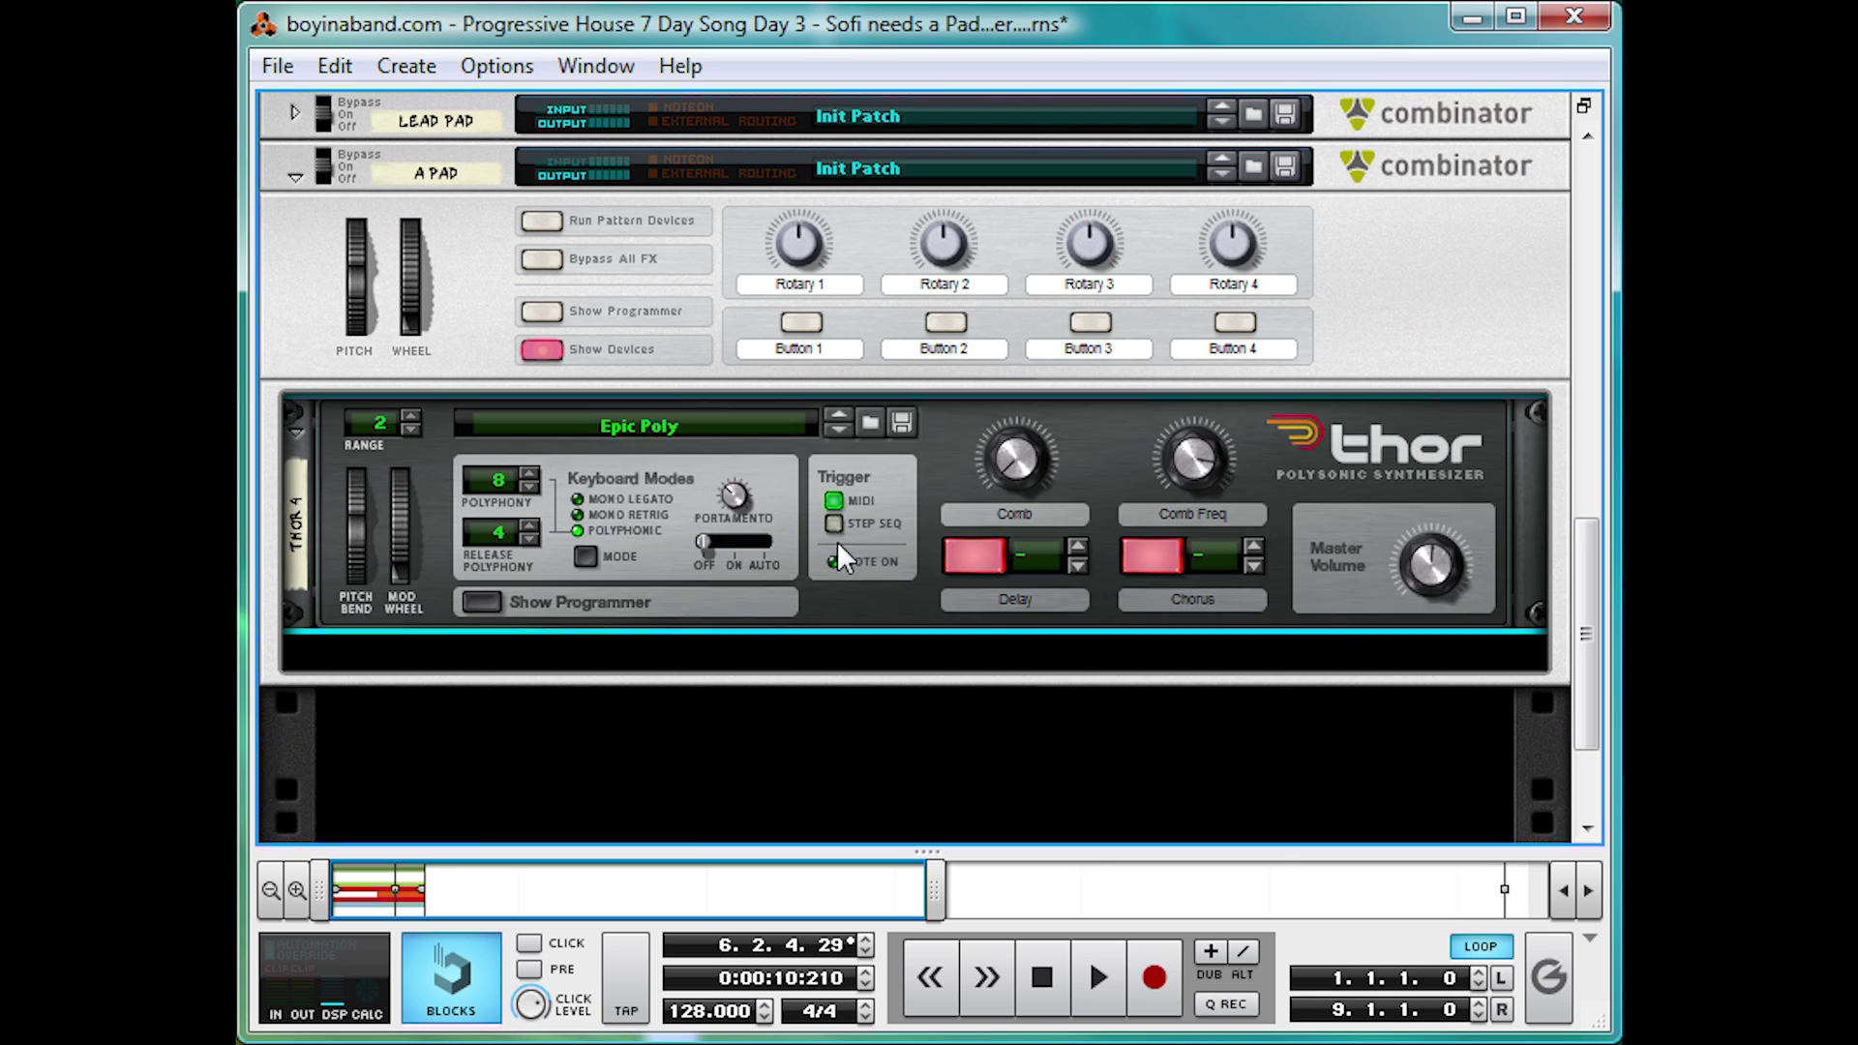
right_click(925, 461)
click(1017, 1036)
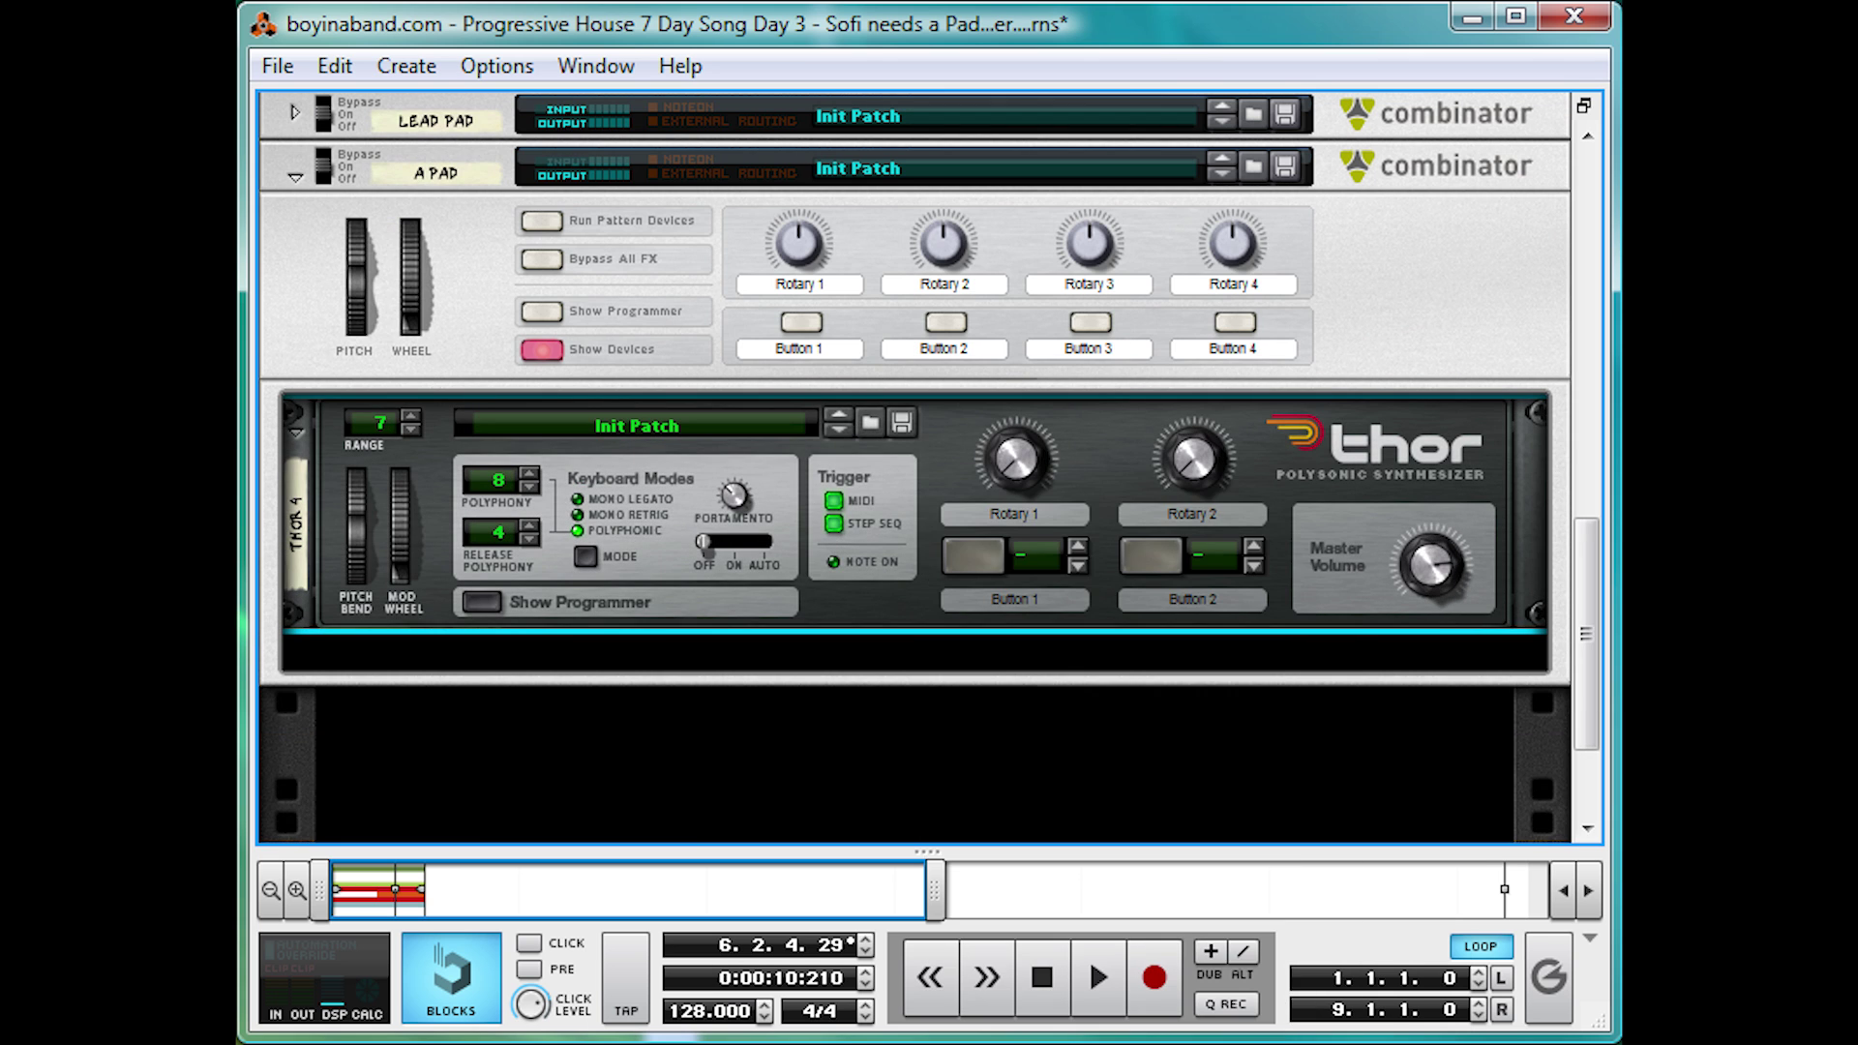
click(478, 601)
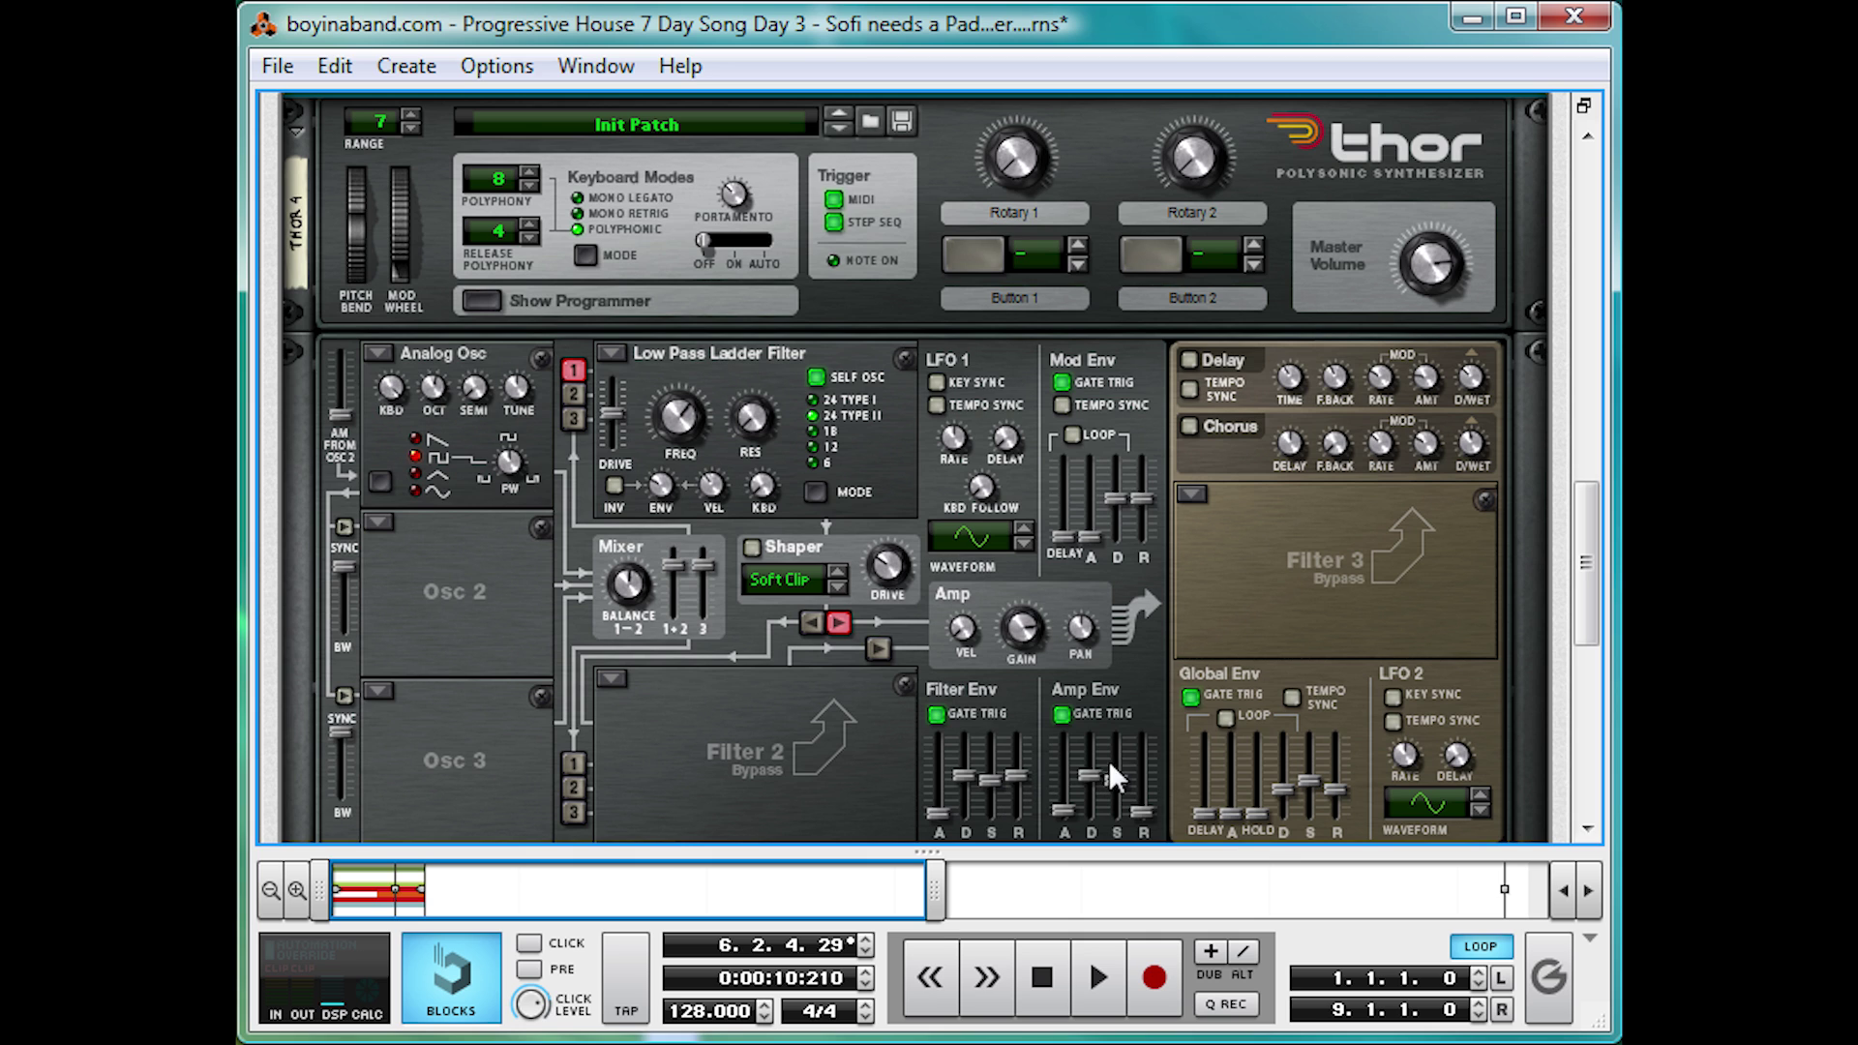
Step: Raise Thor's Amp Env sustain to maximum and turn up the Filter 1 frequency
drag(1119, 769, 1138, 730)
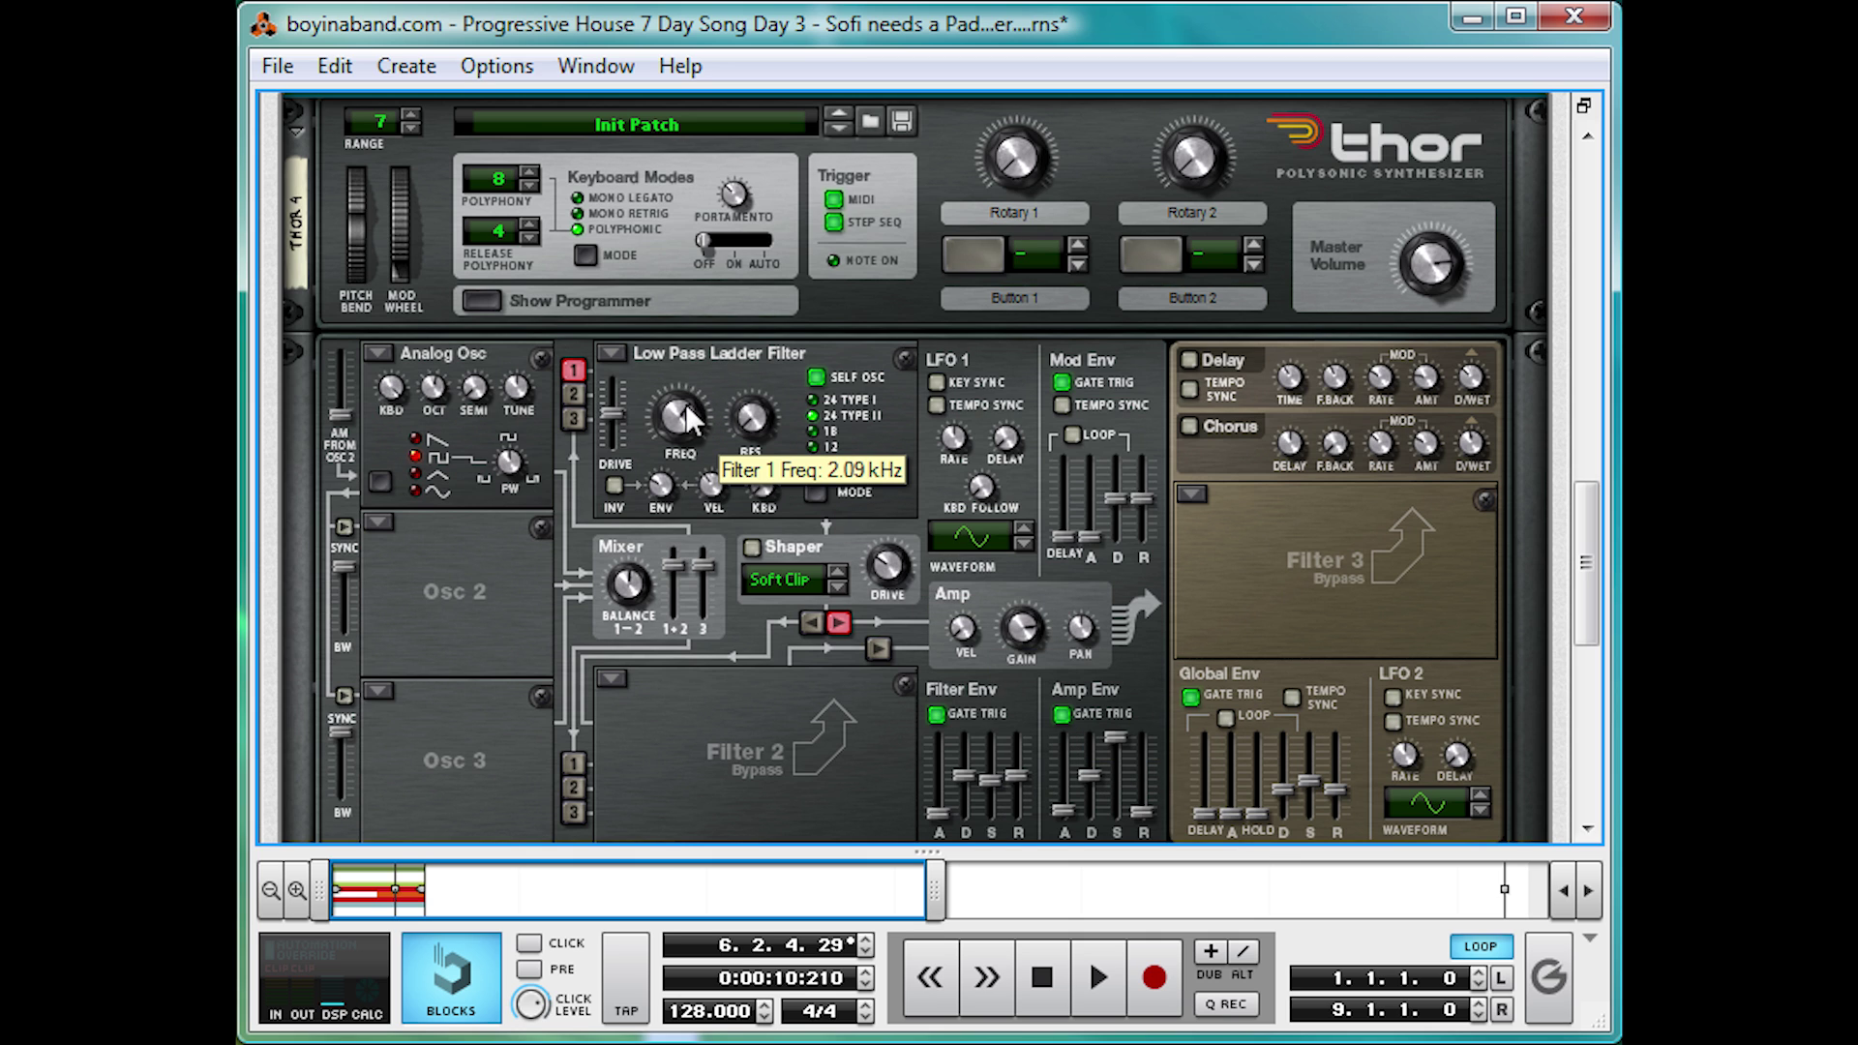
drag(685, 403, 722, 354)
Step: Add a UN-16 Unison after Thor and lower its detune
scroll(573, 621, down, 3)
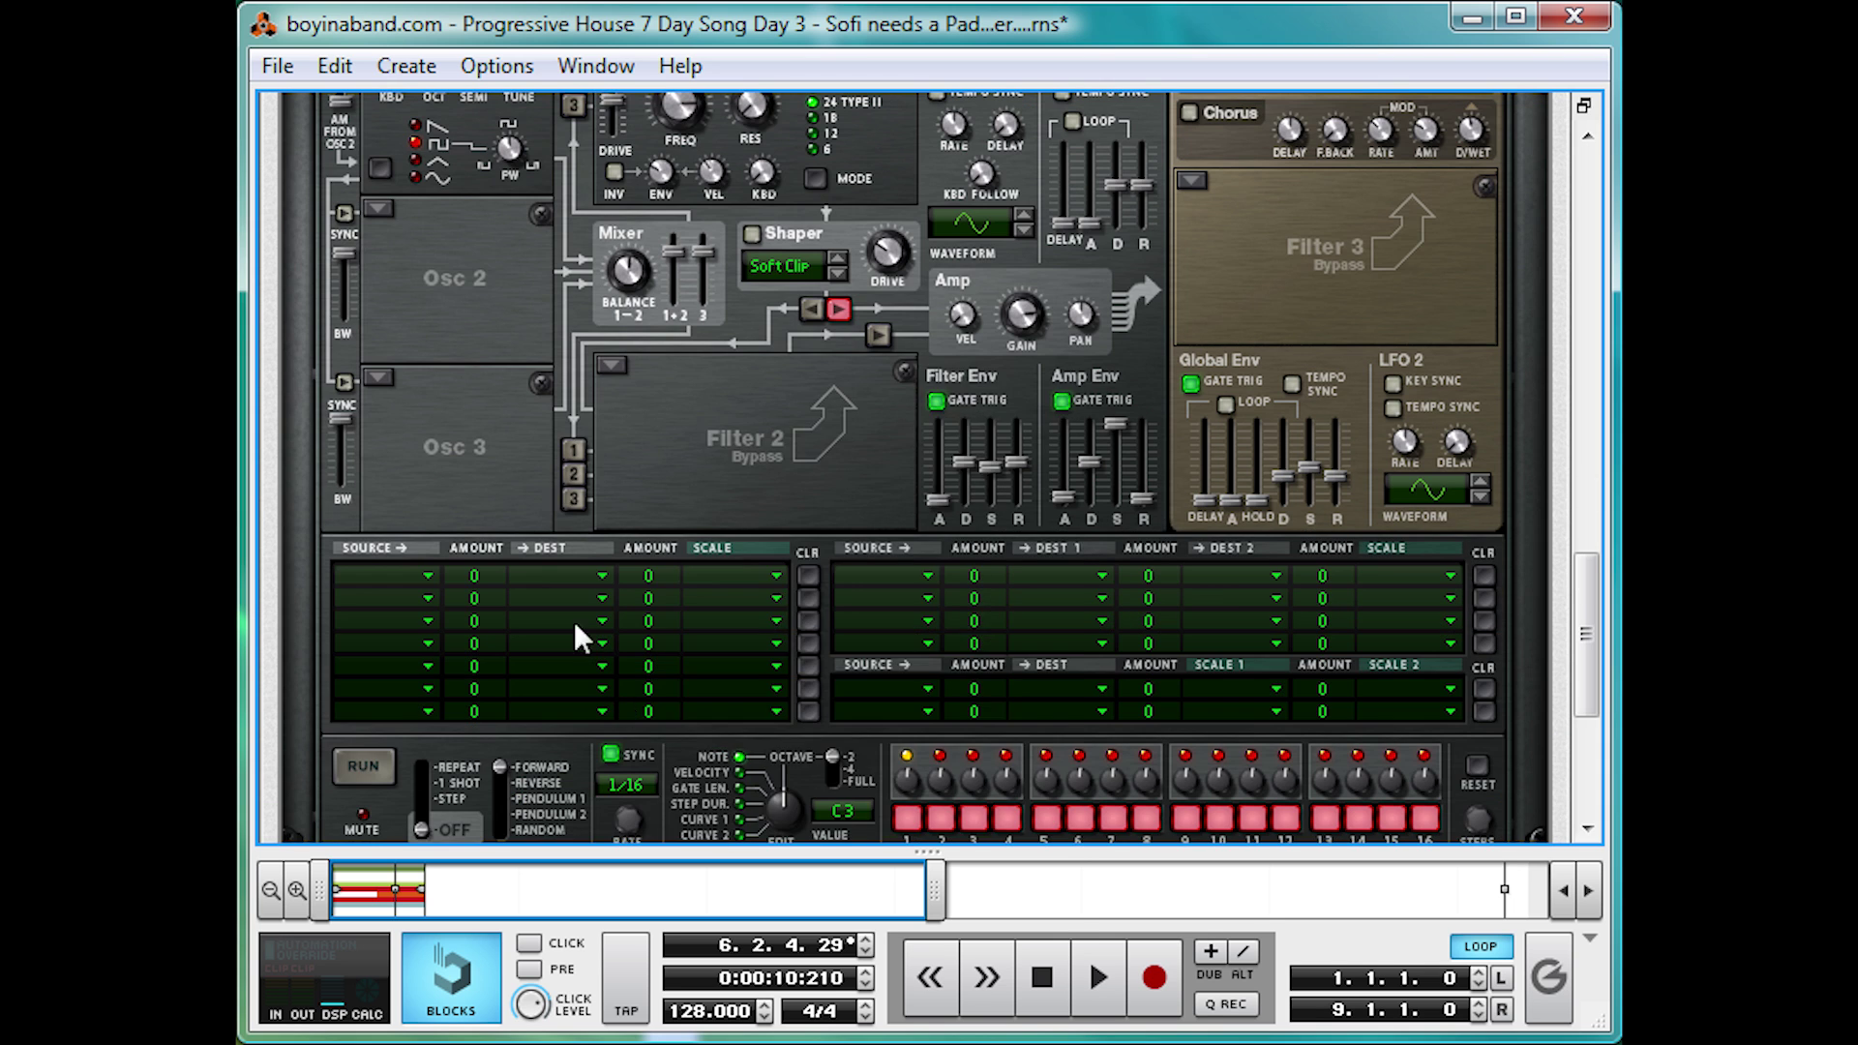
right_click(659, 356)
mouse_move(862, 682)
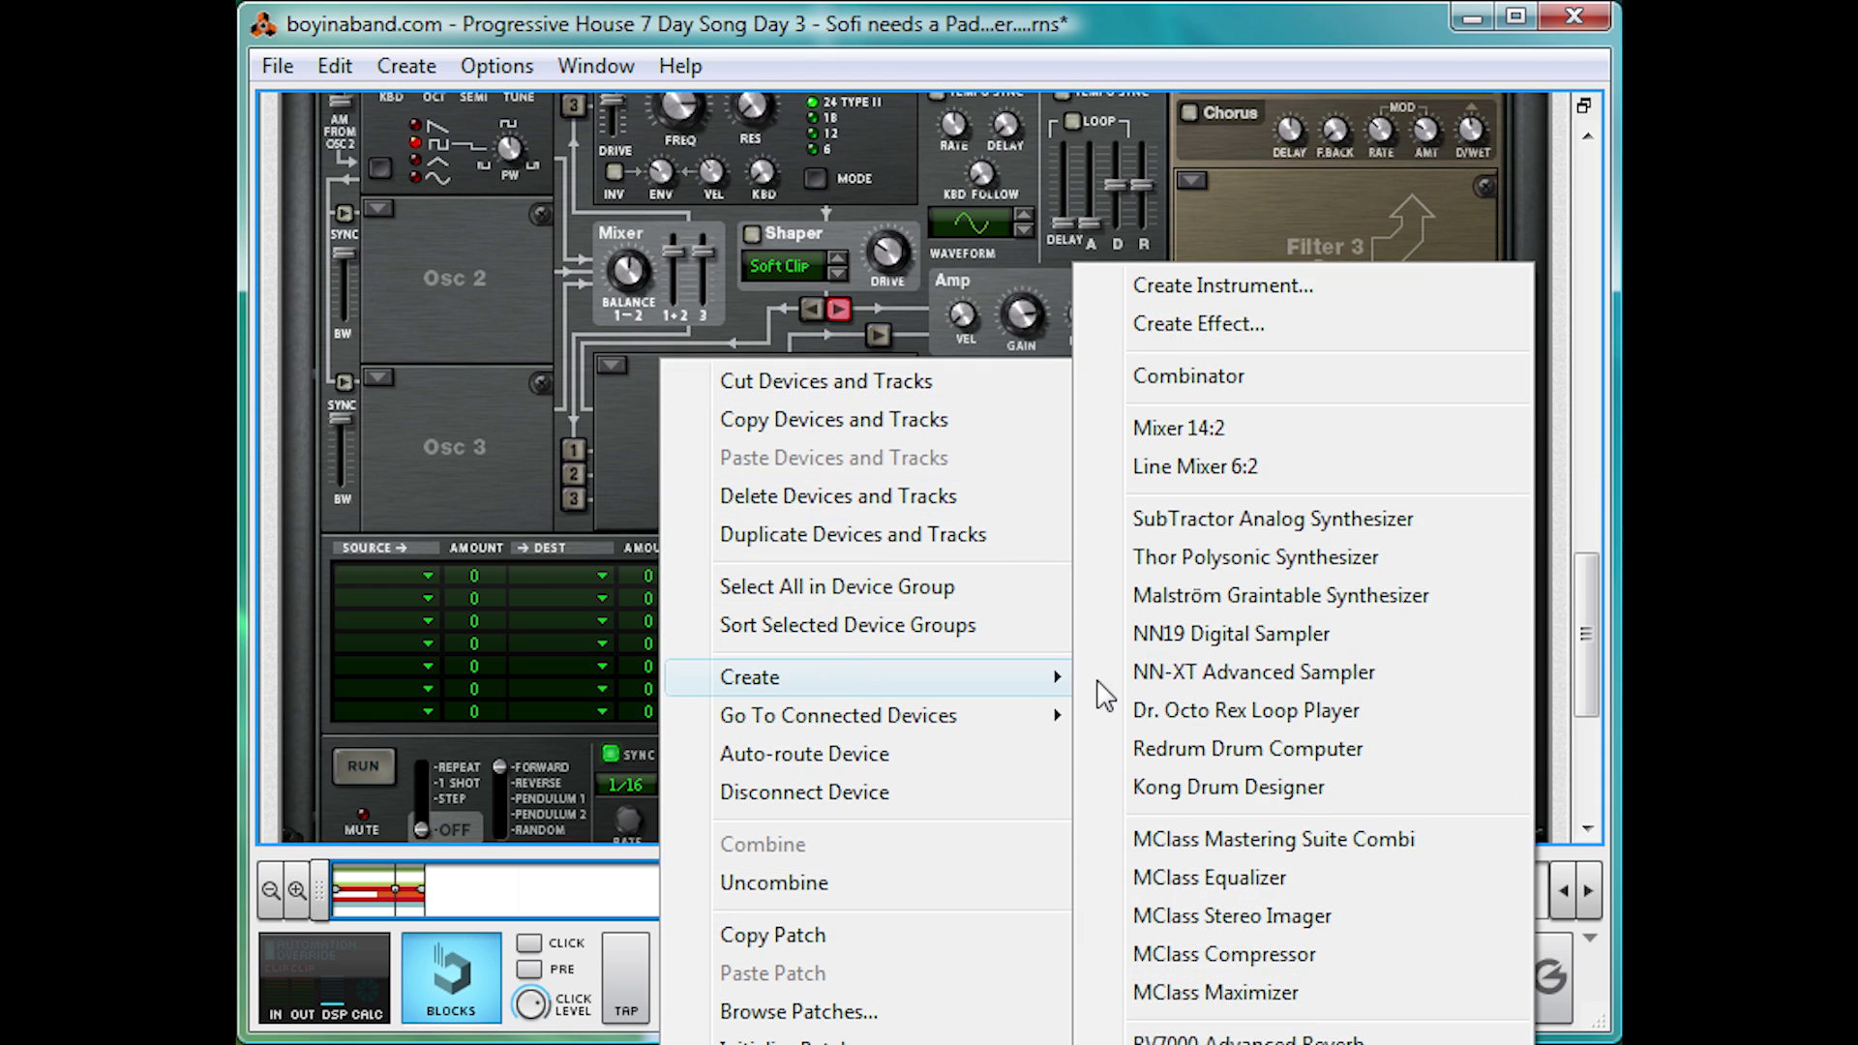
click(1248, 1041)
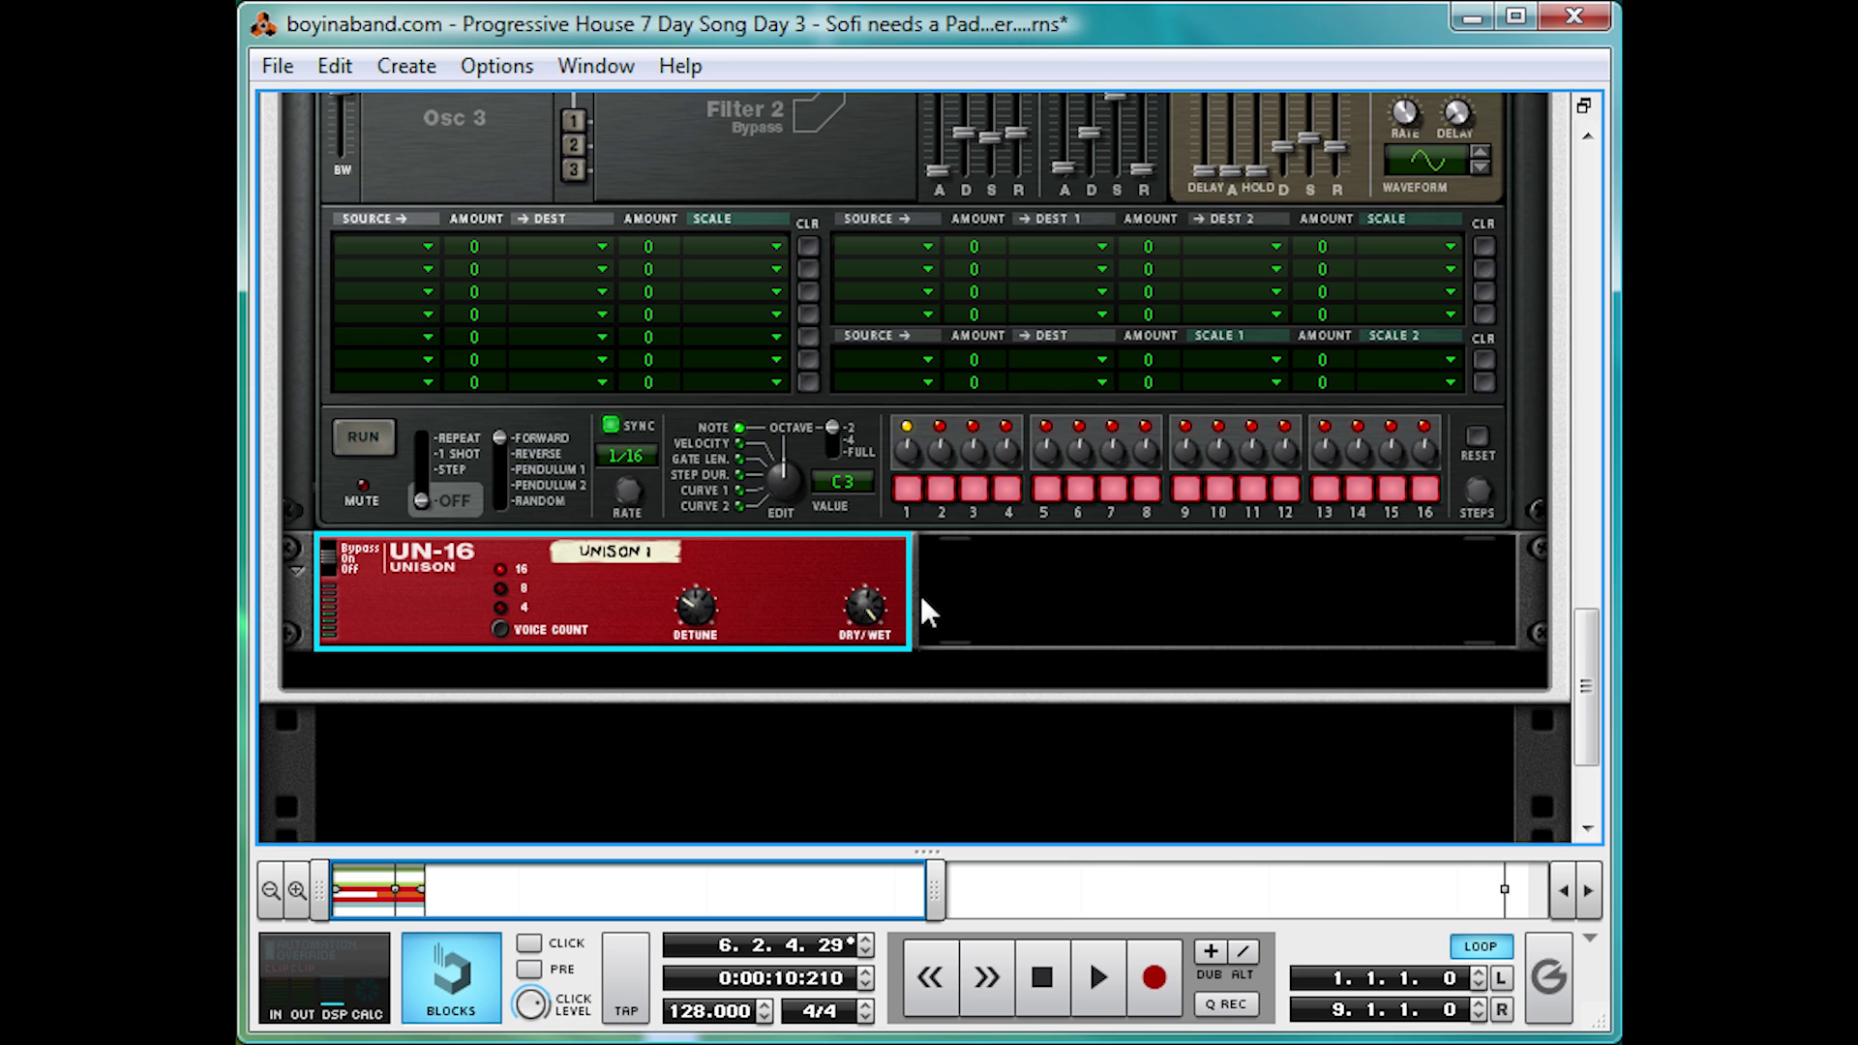
drag(695, 625, 683, 637)
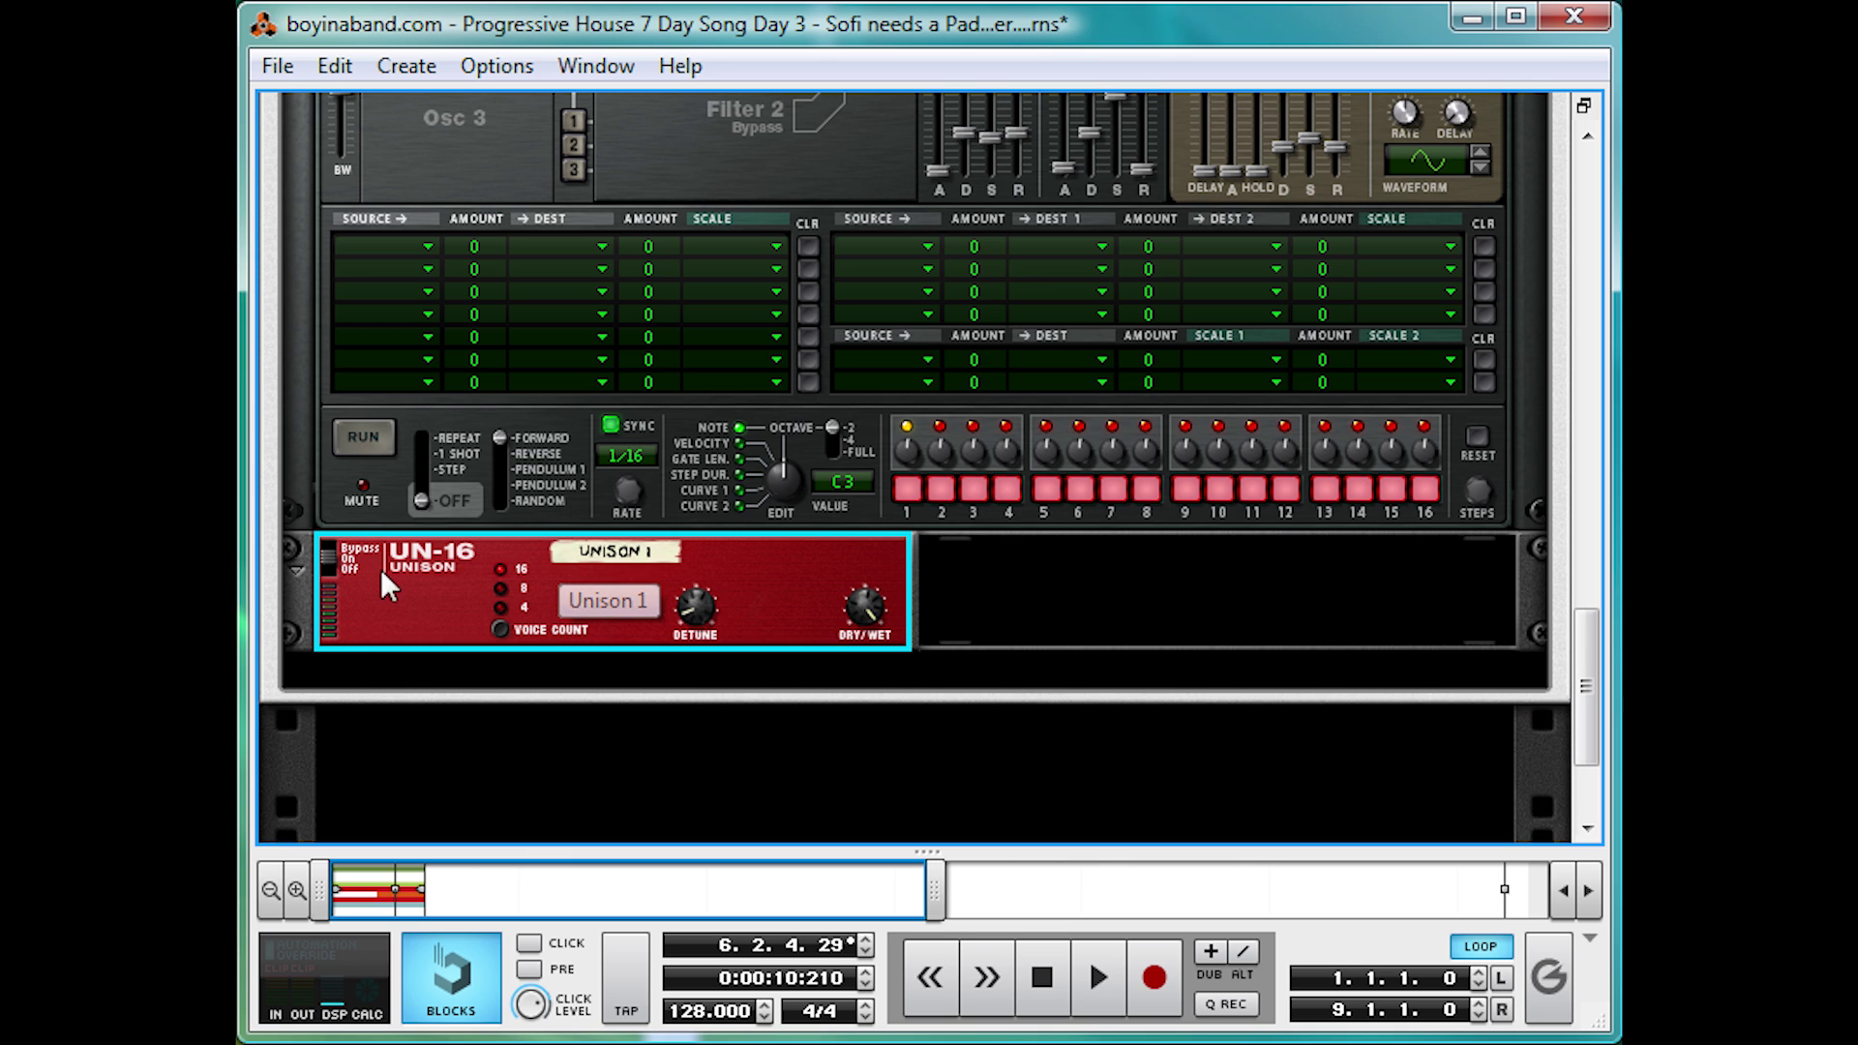
click(328, 550)
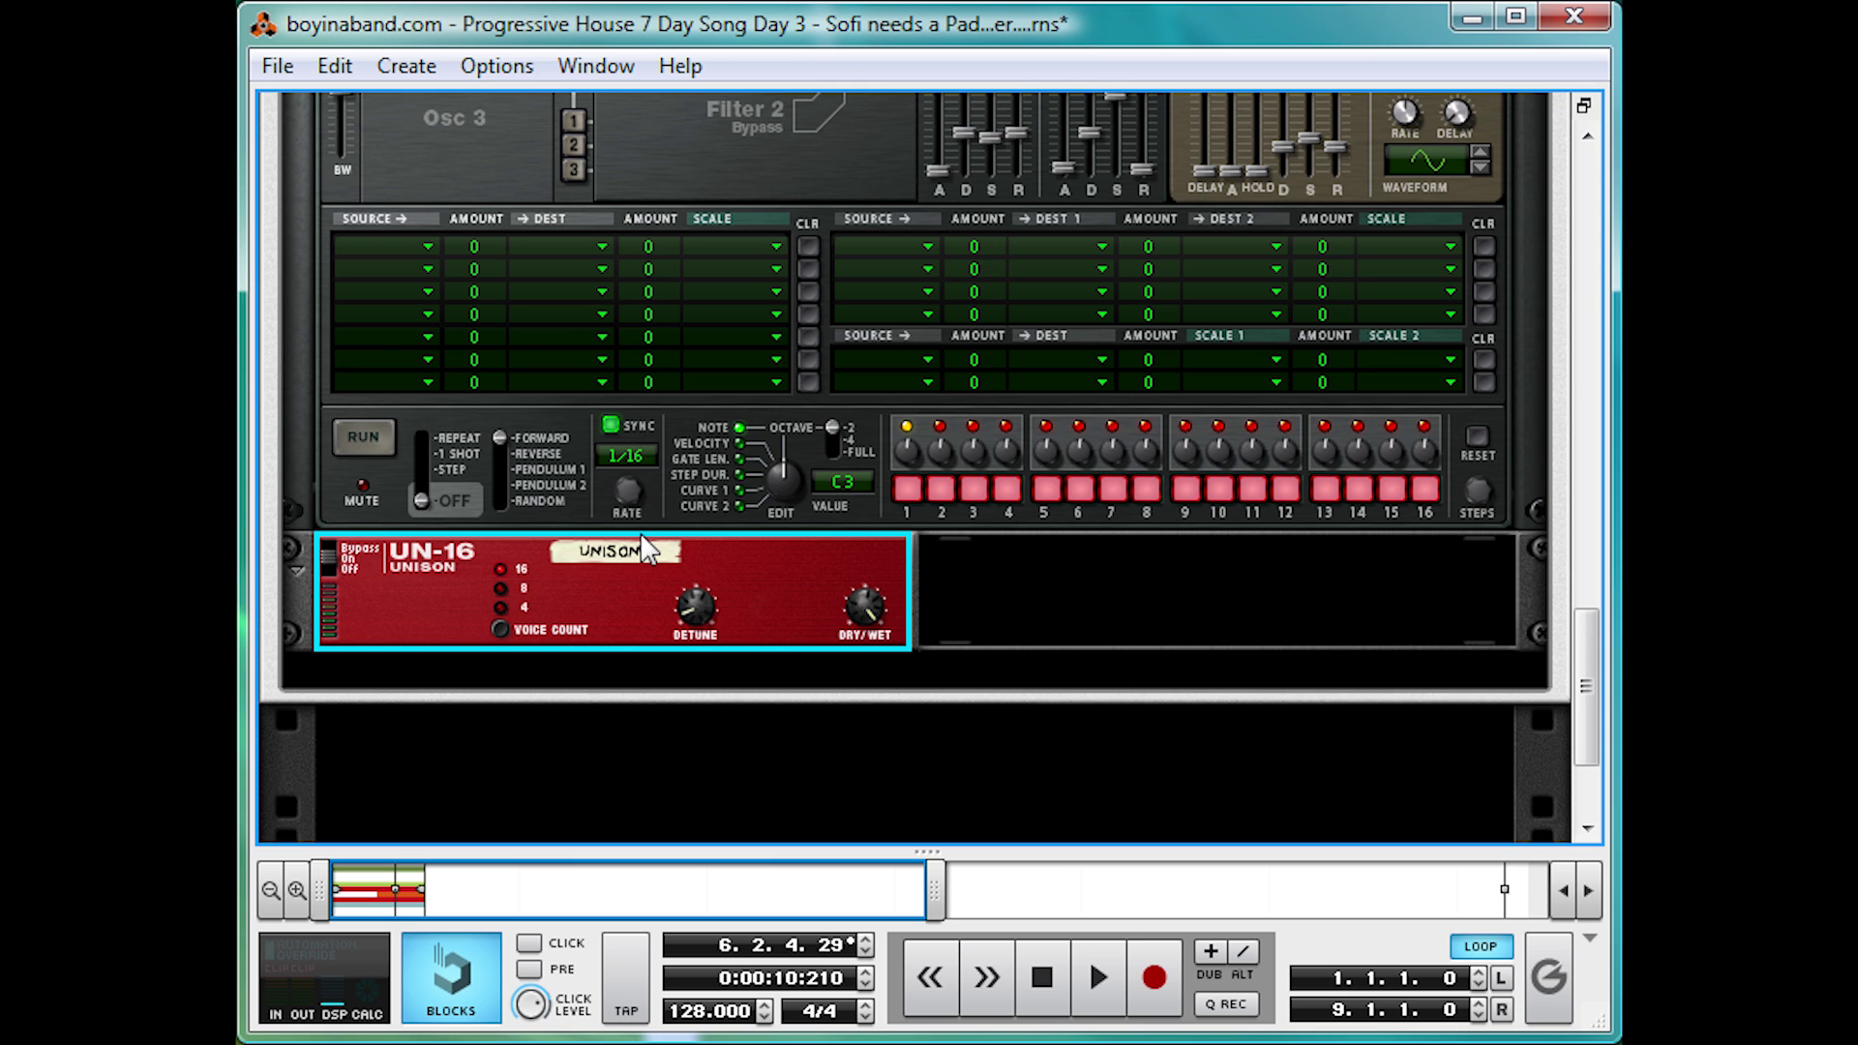
Step: Add a Scream 4 after the Unison with the Fuzz damage type, and turn off its Cut and Body sections
right_click(774, 555)
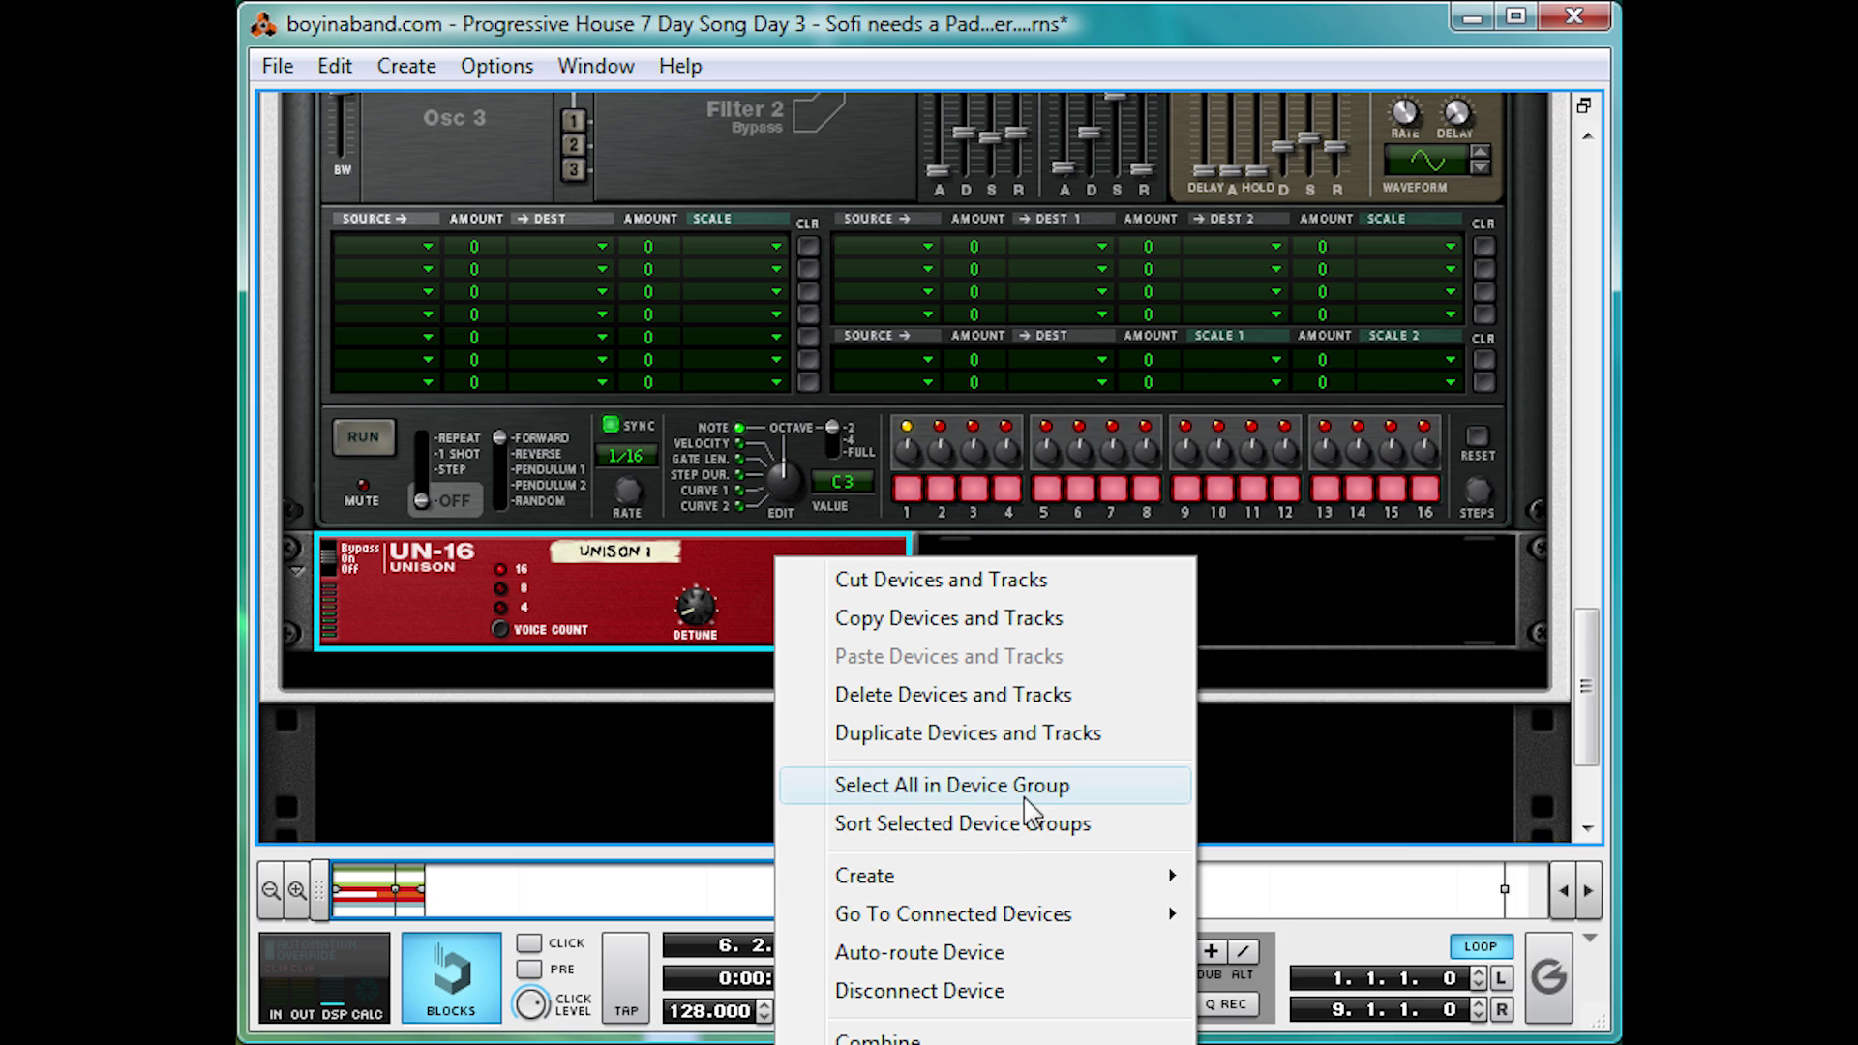
mouse_move(968, 878)
click(1355, 1044)
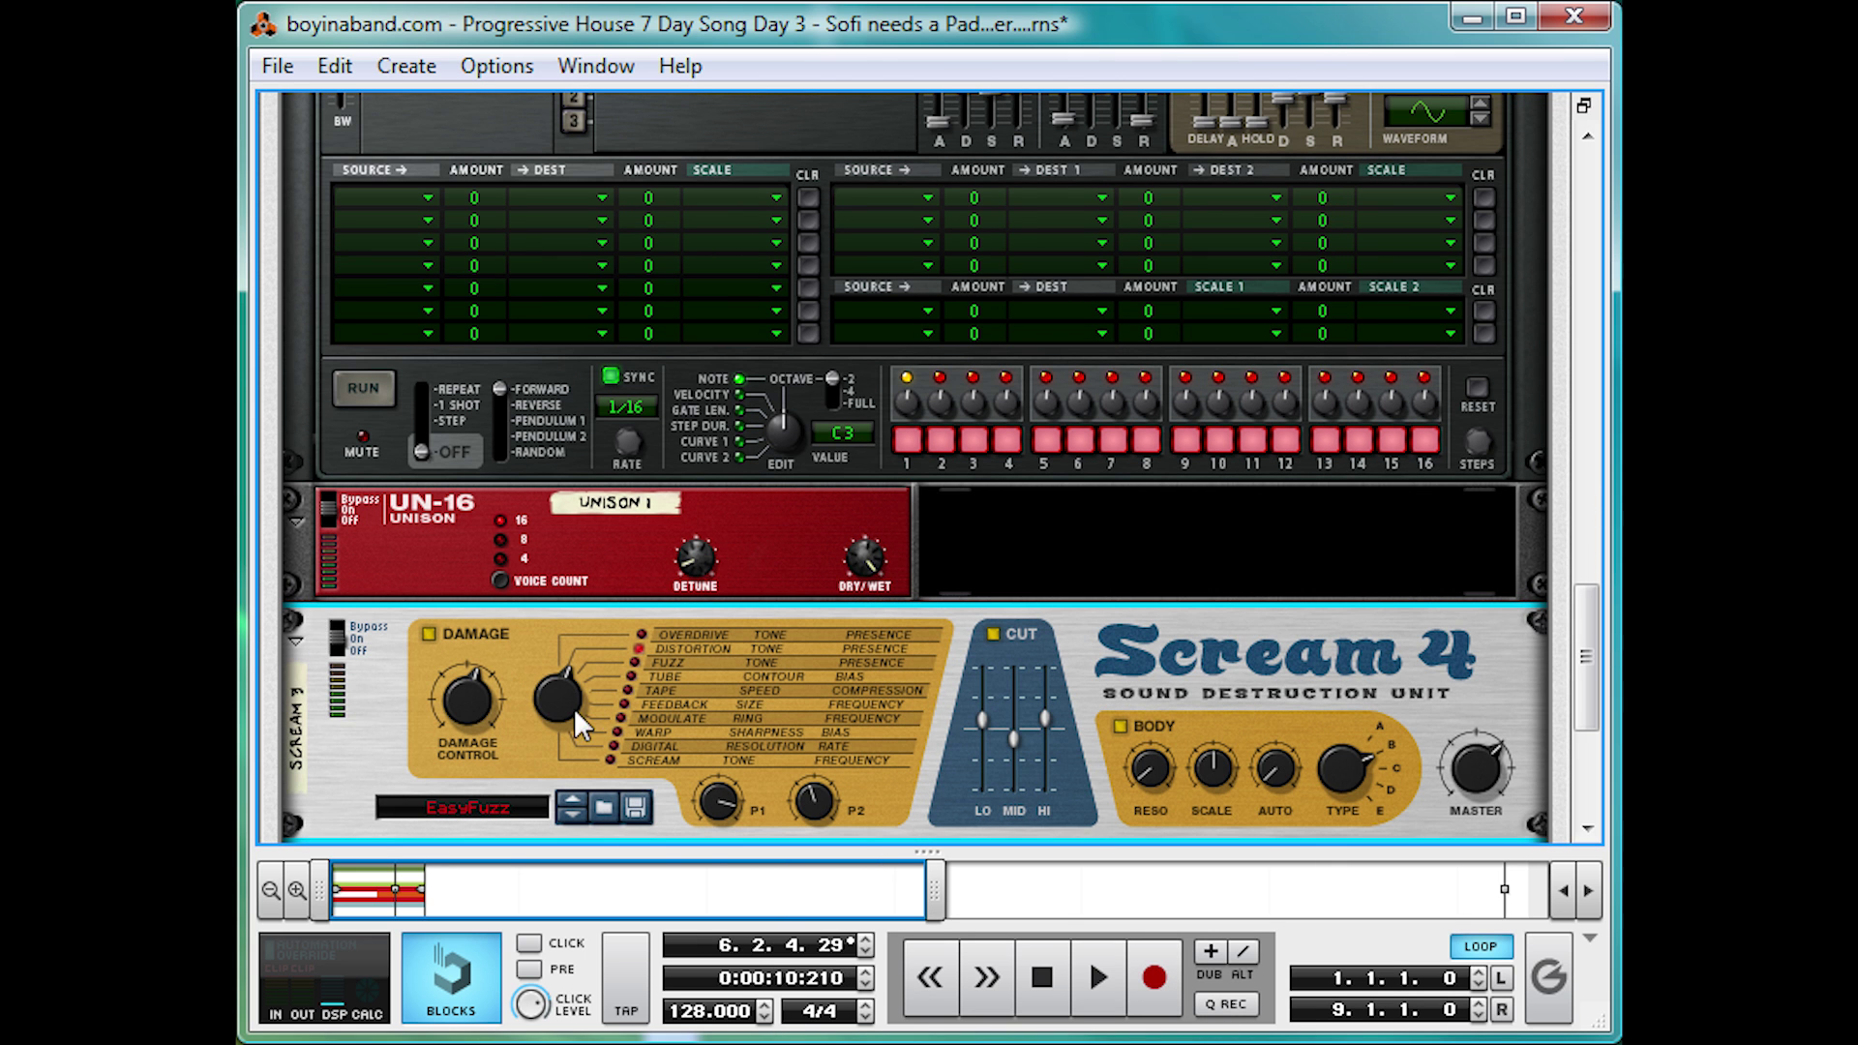
drag(550, 697, 549, 690)
drag(816, 803, 813, 802)
click(993, 634)
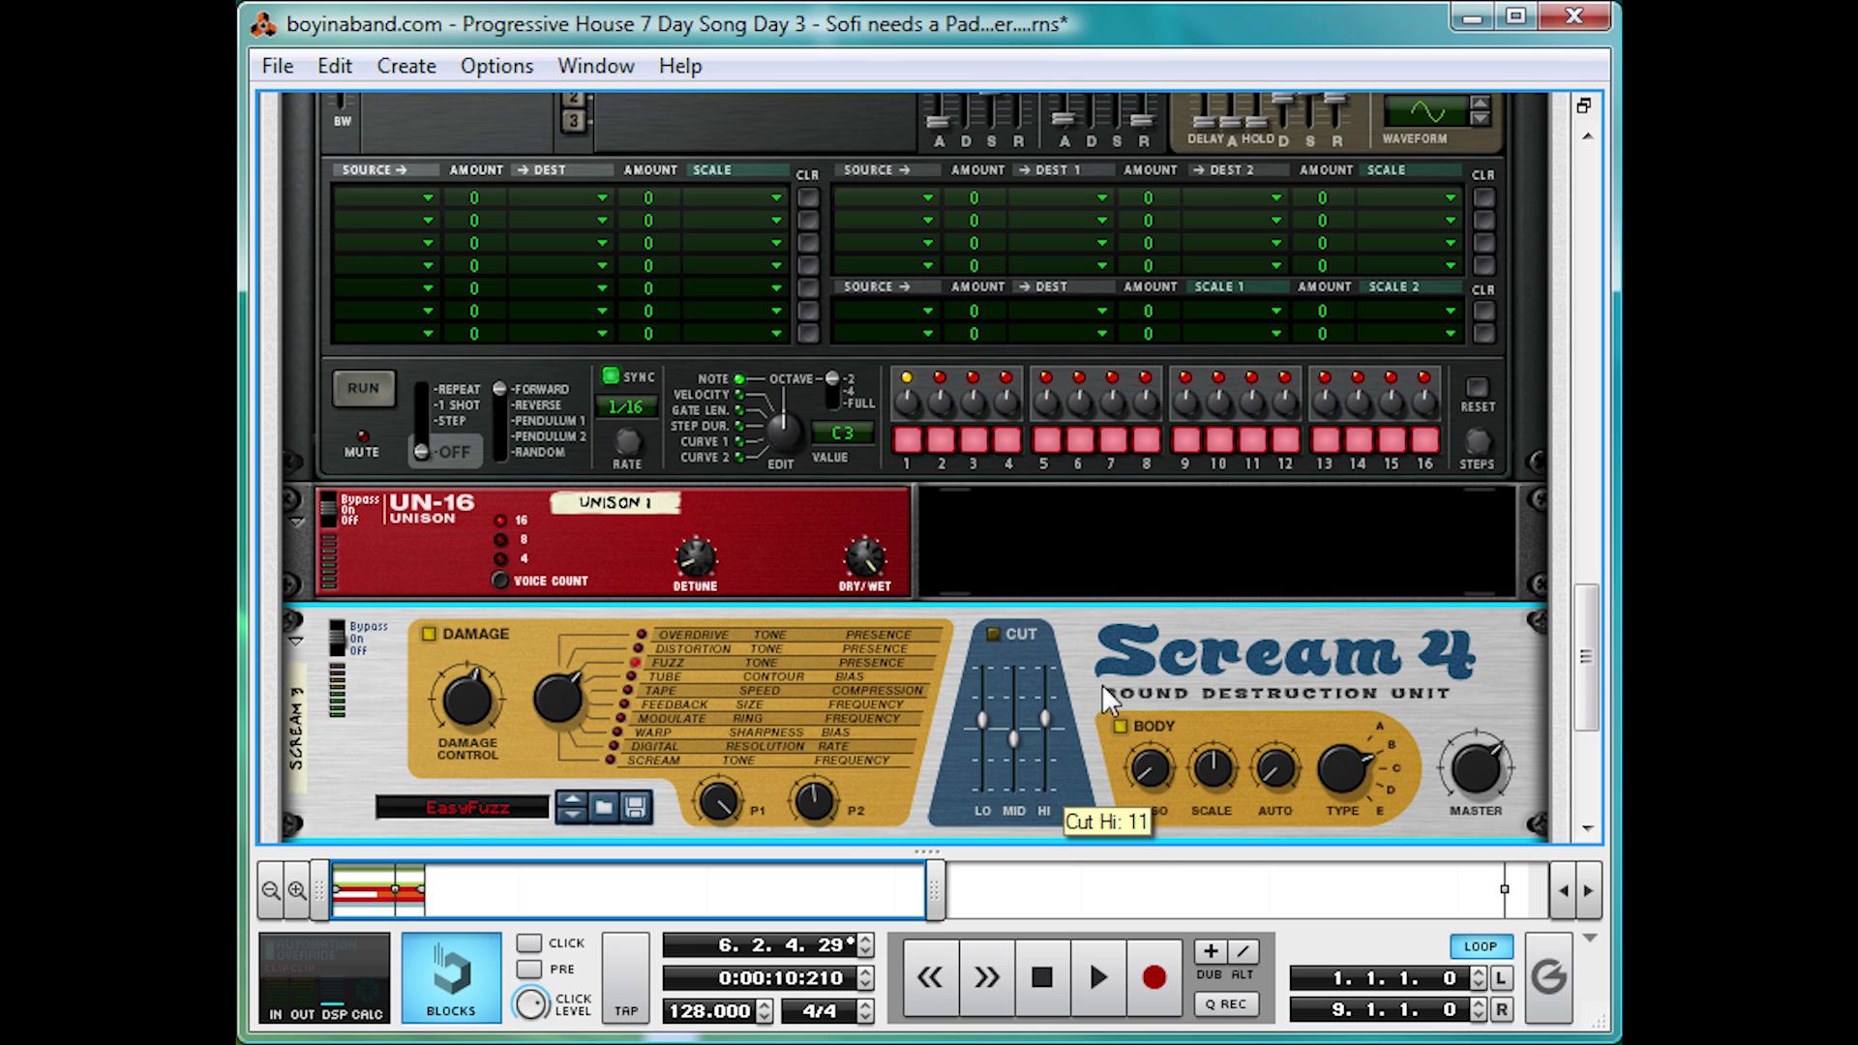
click(1120, 727)
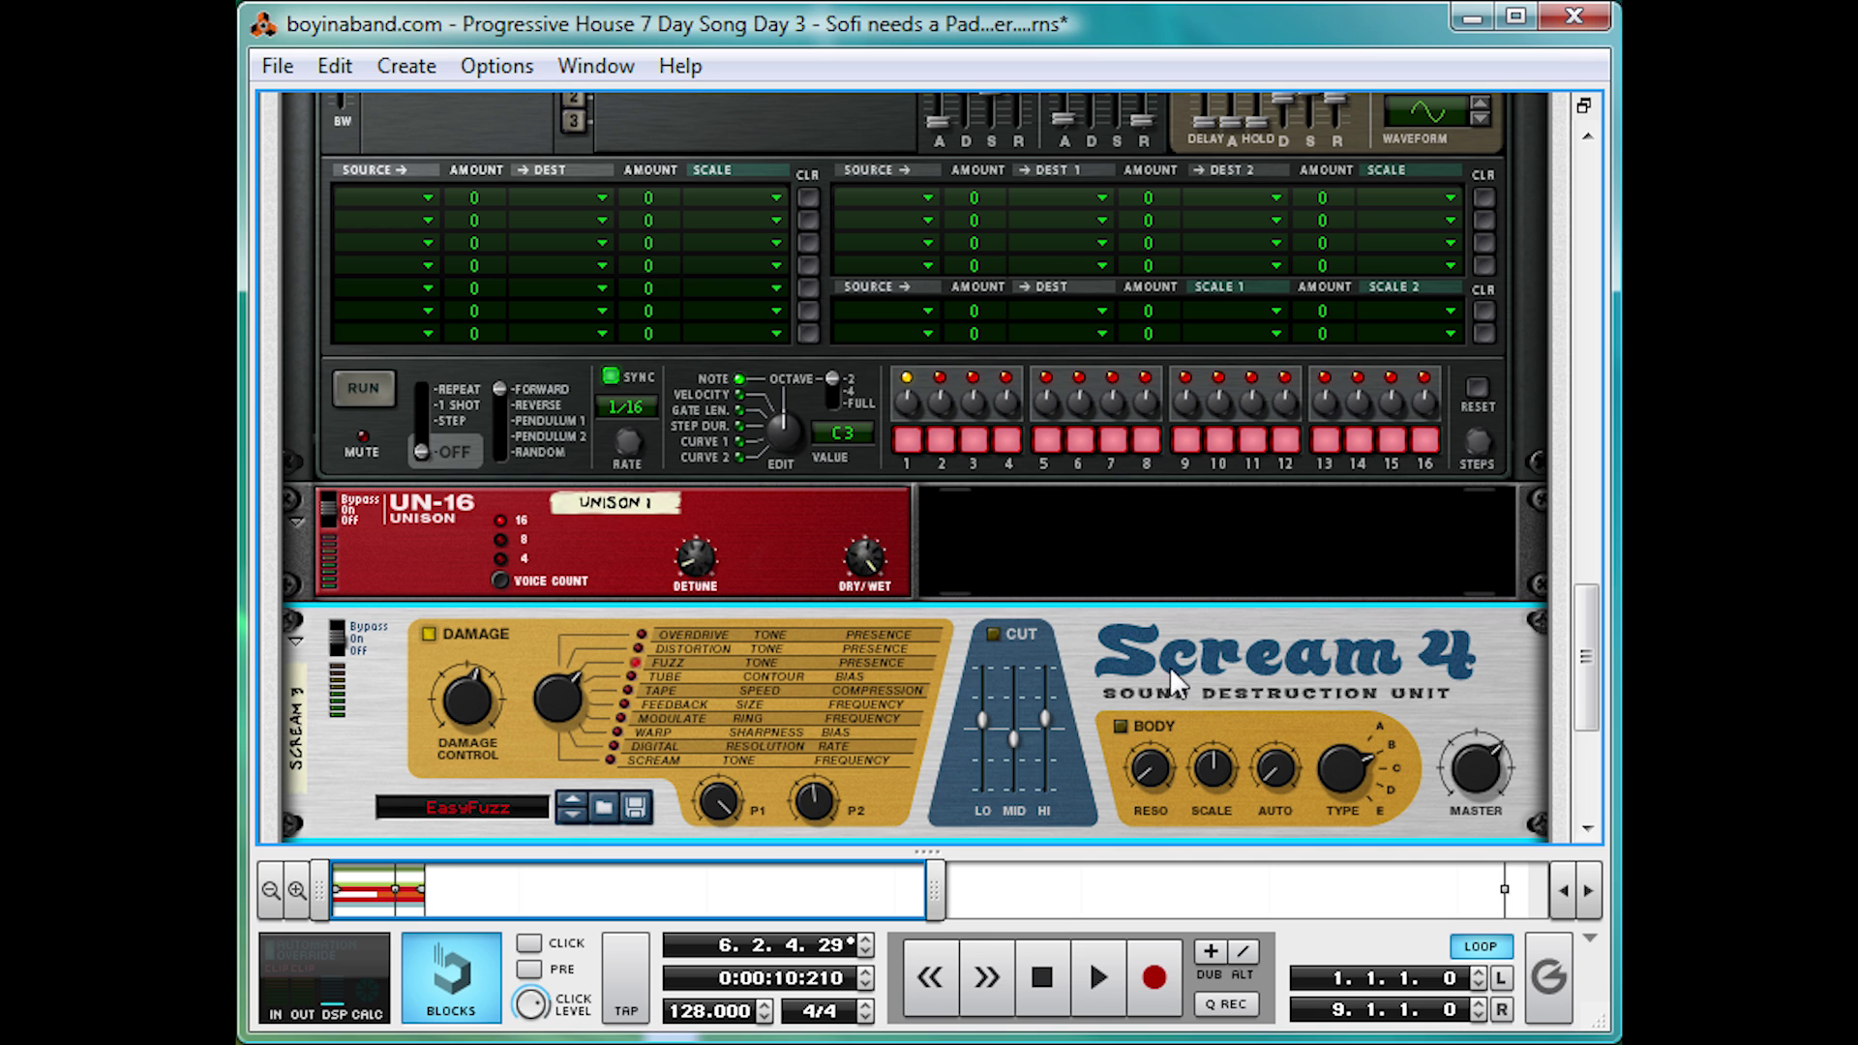
Step: Insert an MClass Stereo Imager after the Unison, with the high band soloed and the crossover frequency at 787 Hz
scroll(1177, 267, up, 3)
scroll(1198, 277, down, 3)
right_click(681, 498)
click(1076, 733)
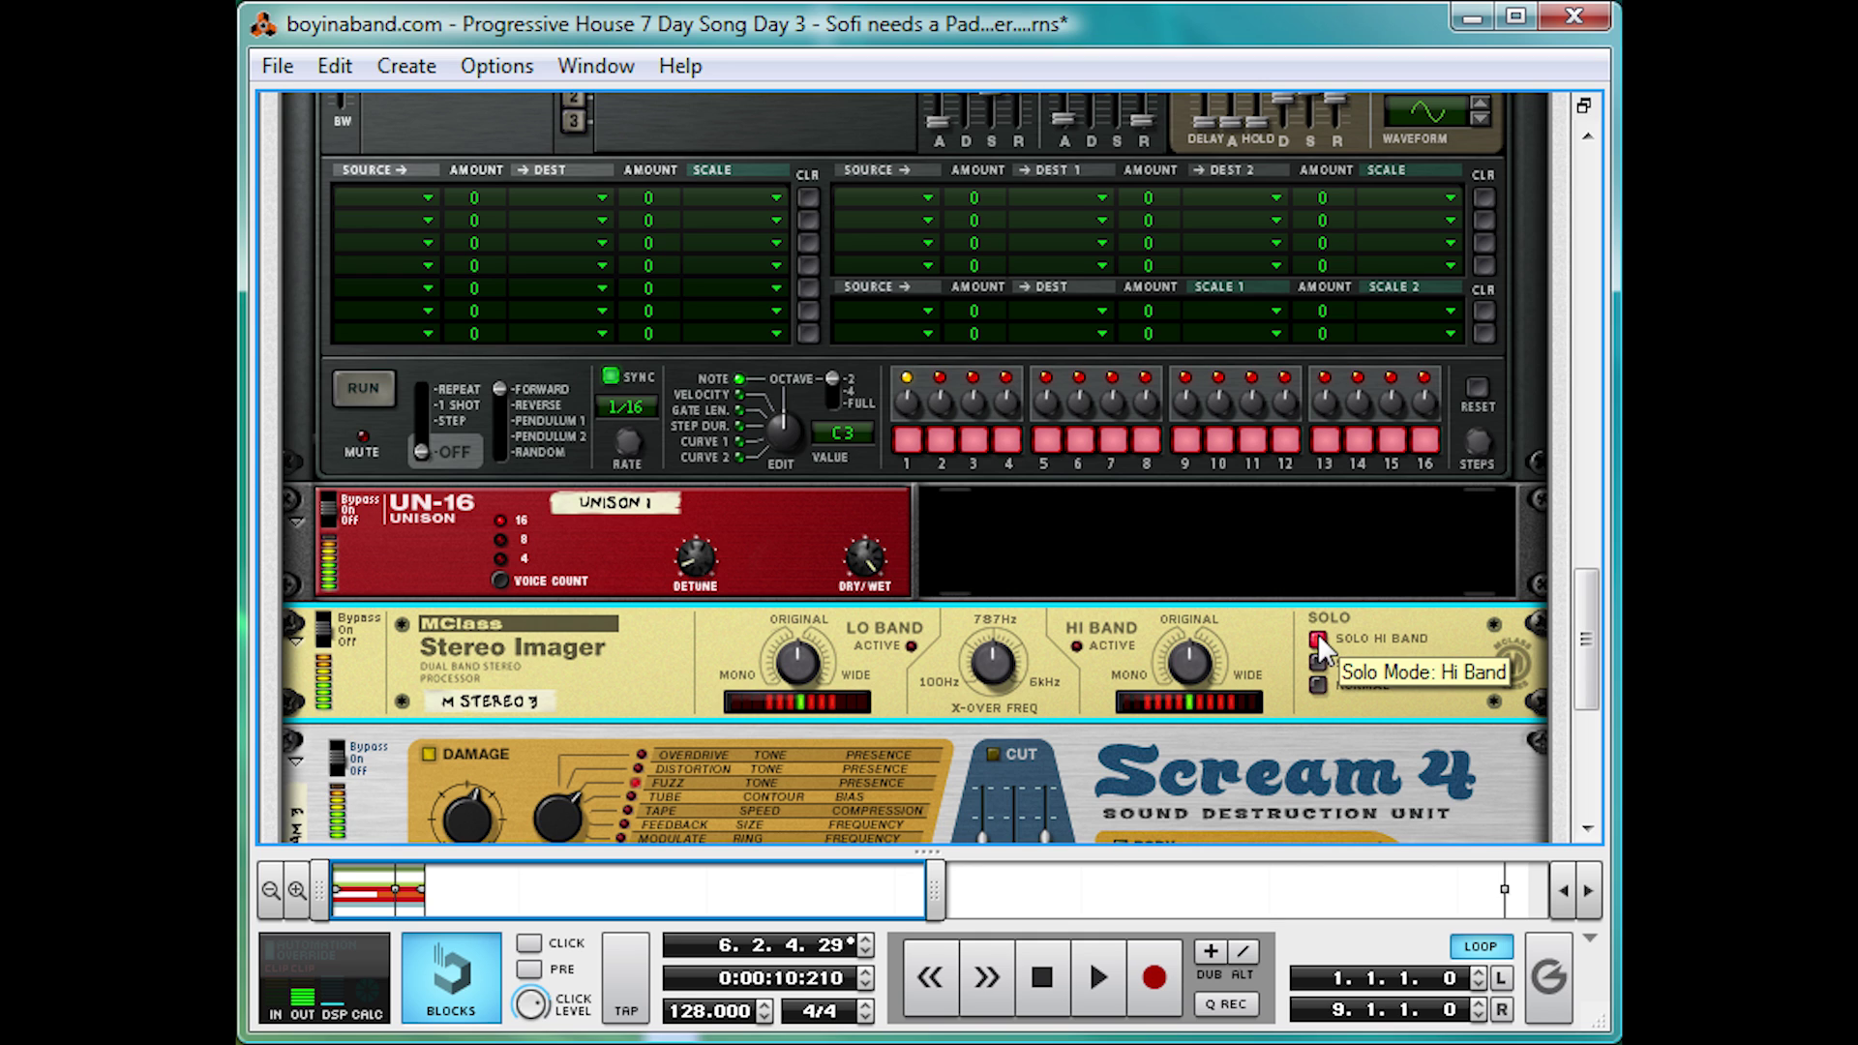
mouse_move(972, 658)
mouse_down()
mouse_move(1012, 620)
mouse_move(989, 692)
mouse_move(1012, 631)
mouse_move(1003, 654)
mouse_up()
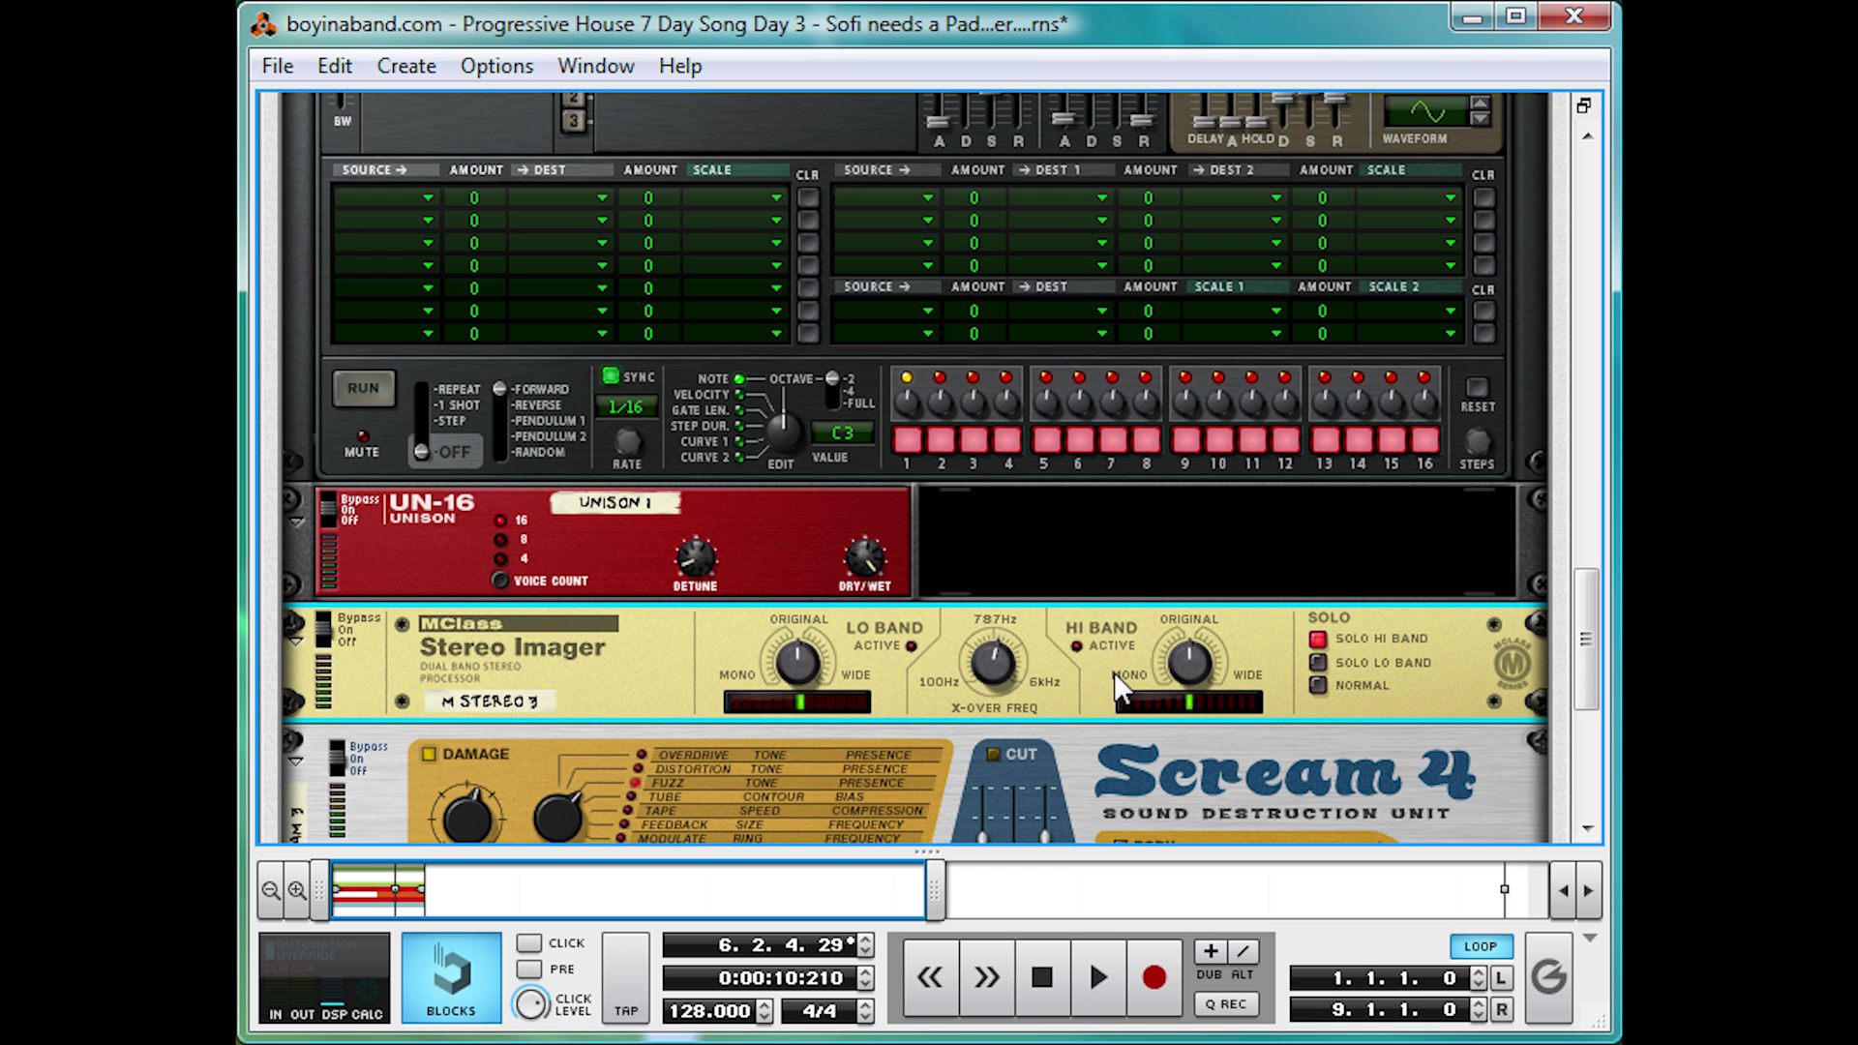
Step: Add an MClass Maximizer after the Scream 4, with its limiter off and soft clip on
scroll(989, 669, down, 3)
right_click(1078, 513)
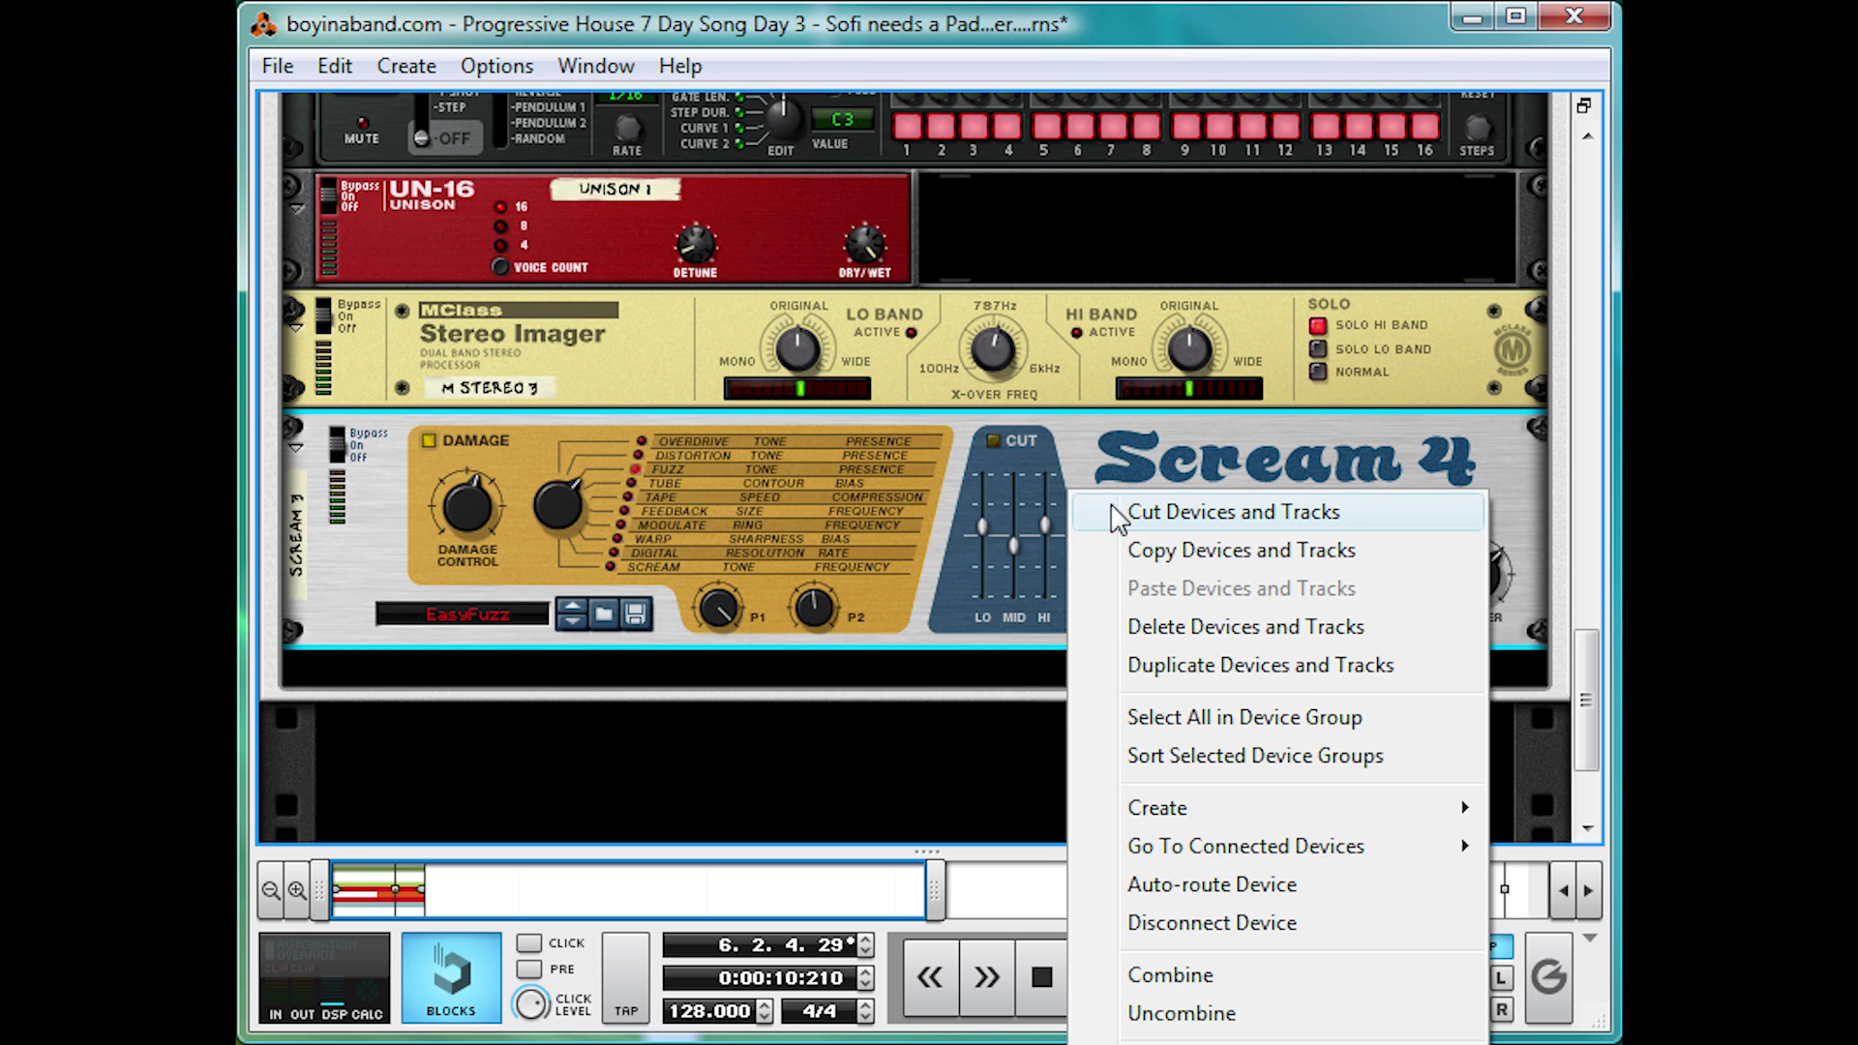
mouse_move(1451, 809)
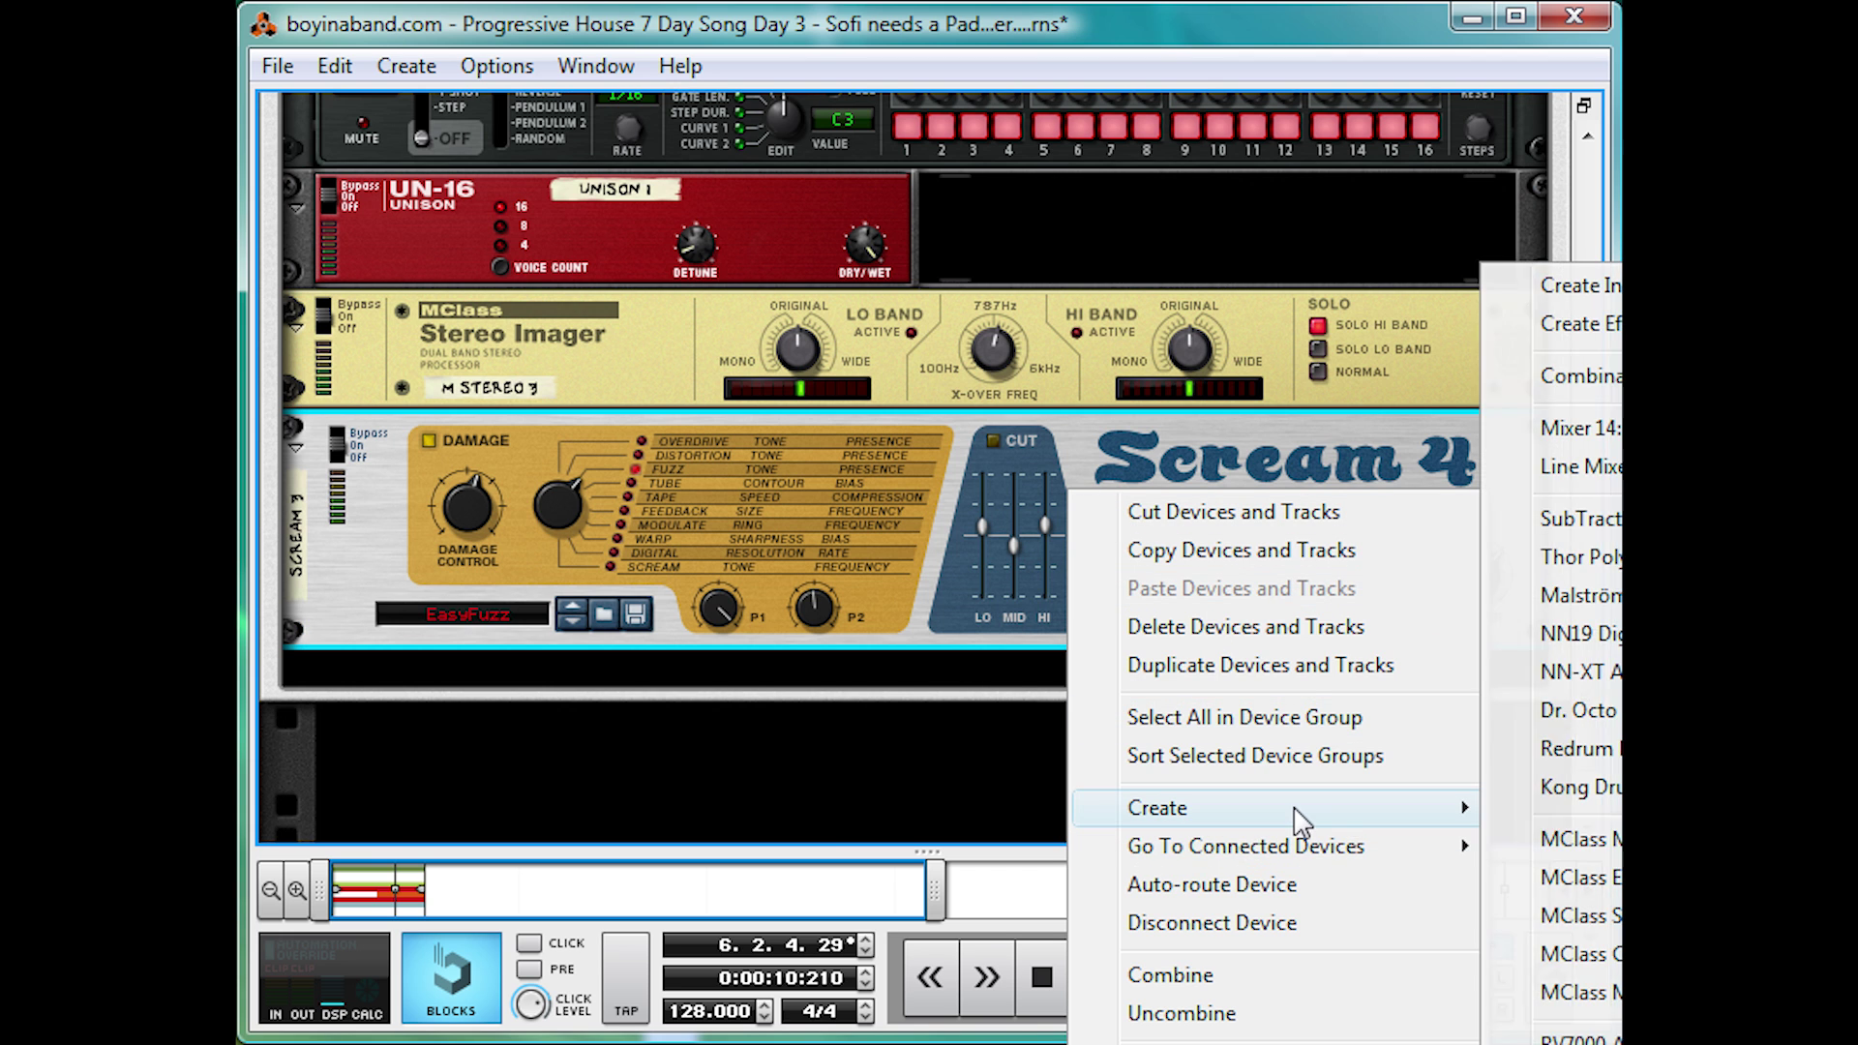
click(1593, 992)
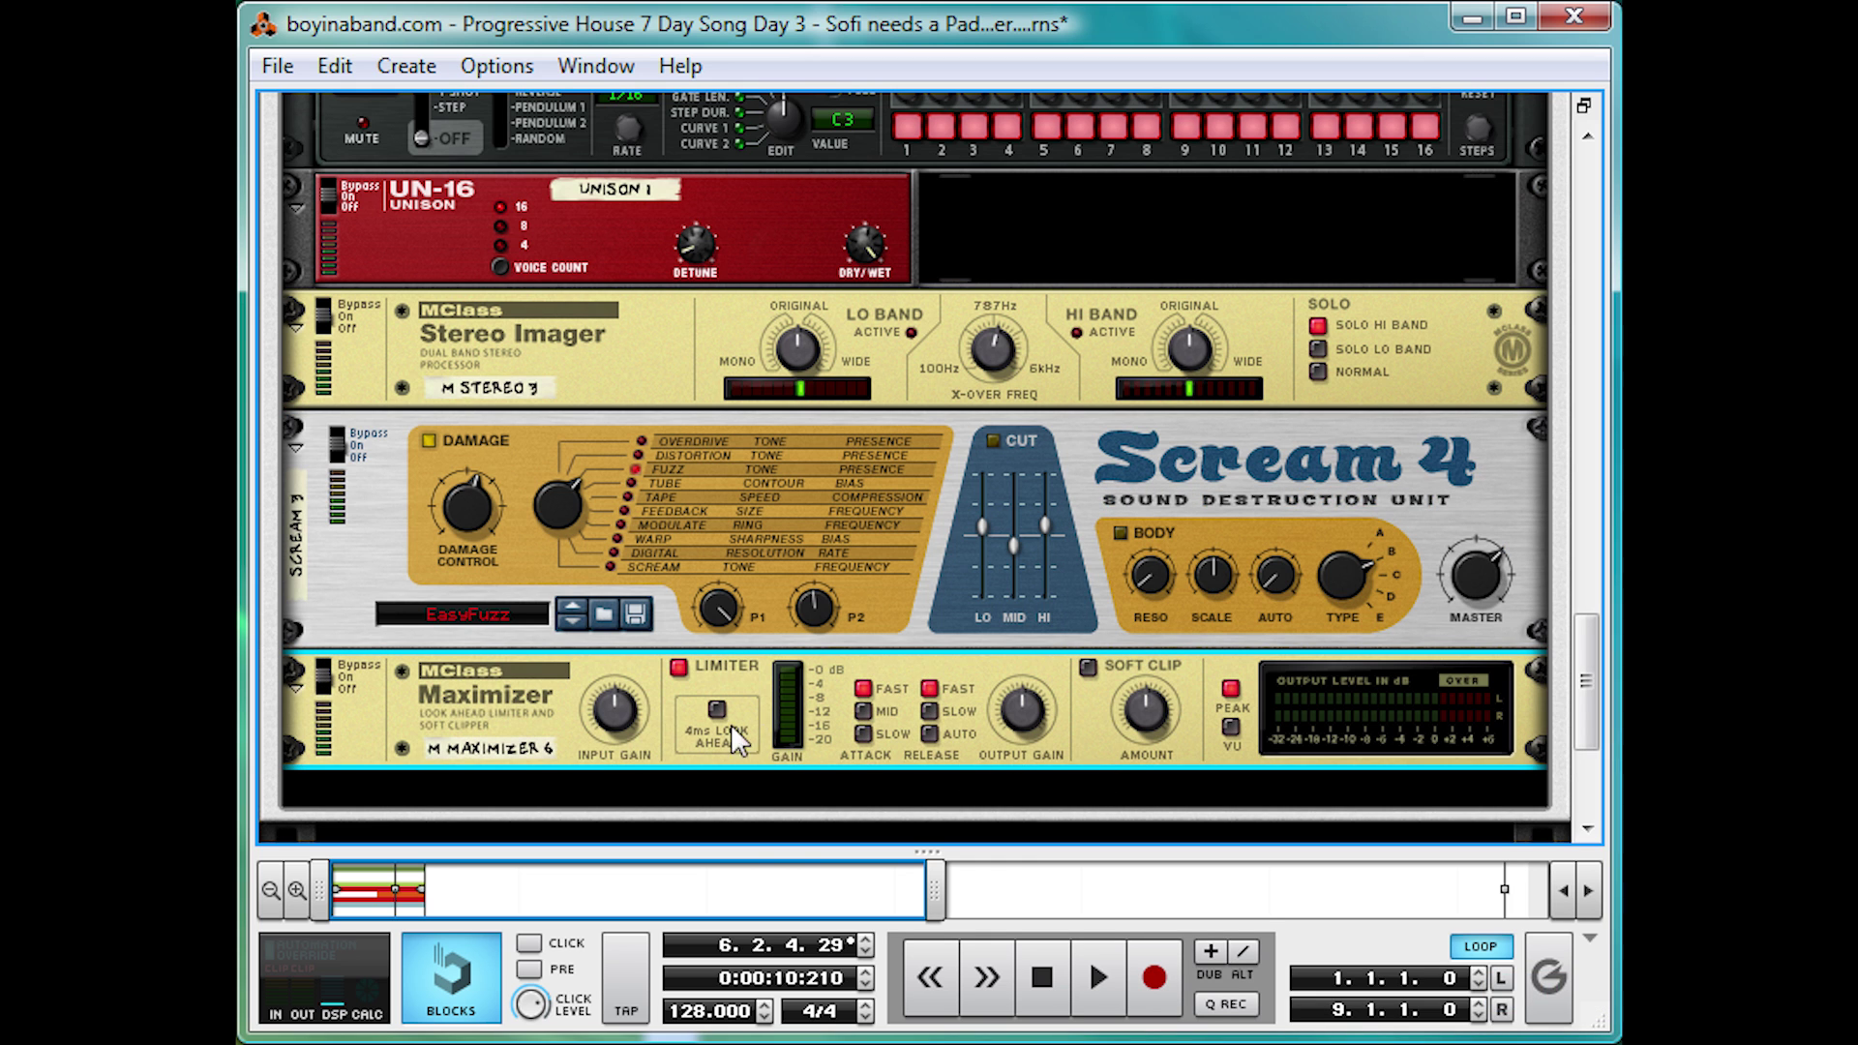
click(678, 667)
click(1088, 667)
Step: Raise the envelope amount of Thor's low-pass filter and shorten the Filter Env decay
scroll(1142, 614, up, 10)
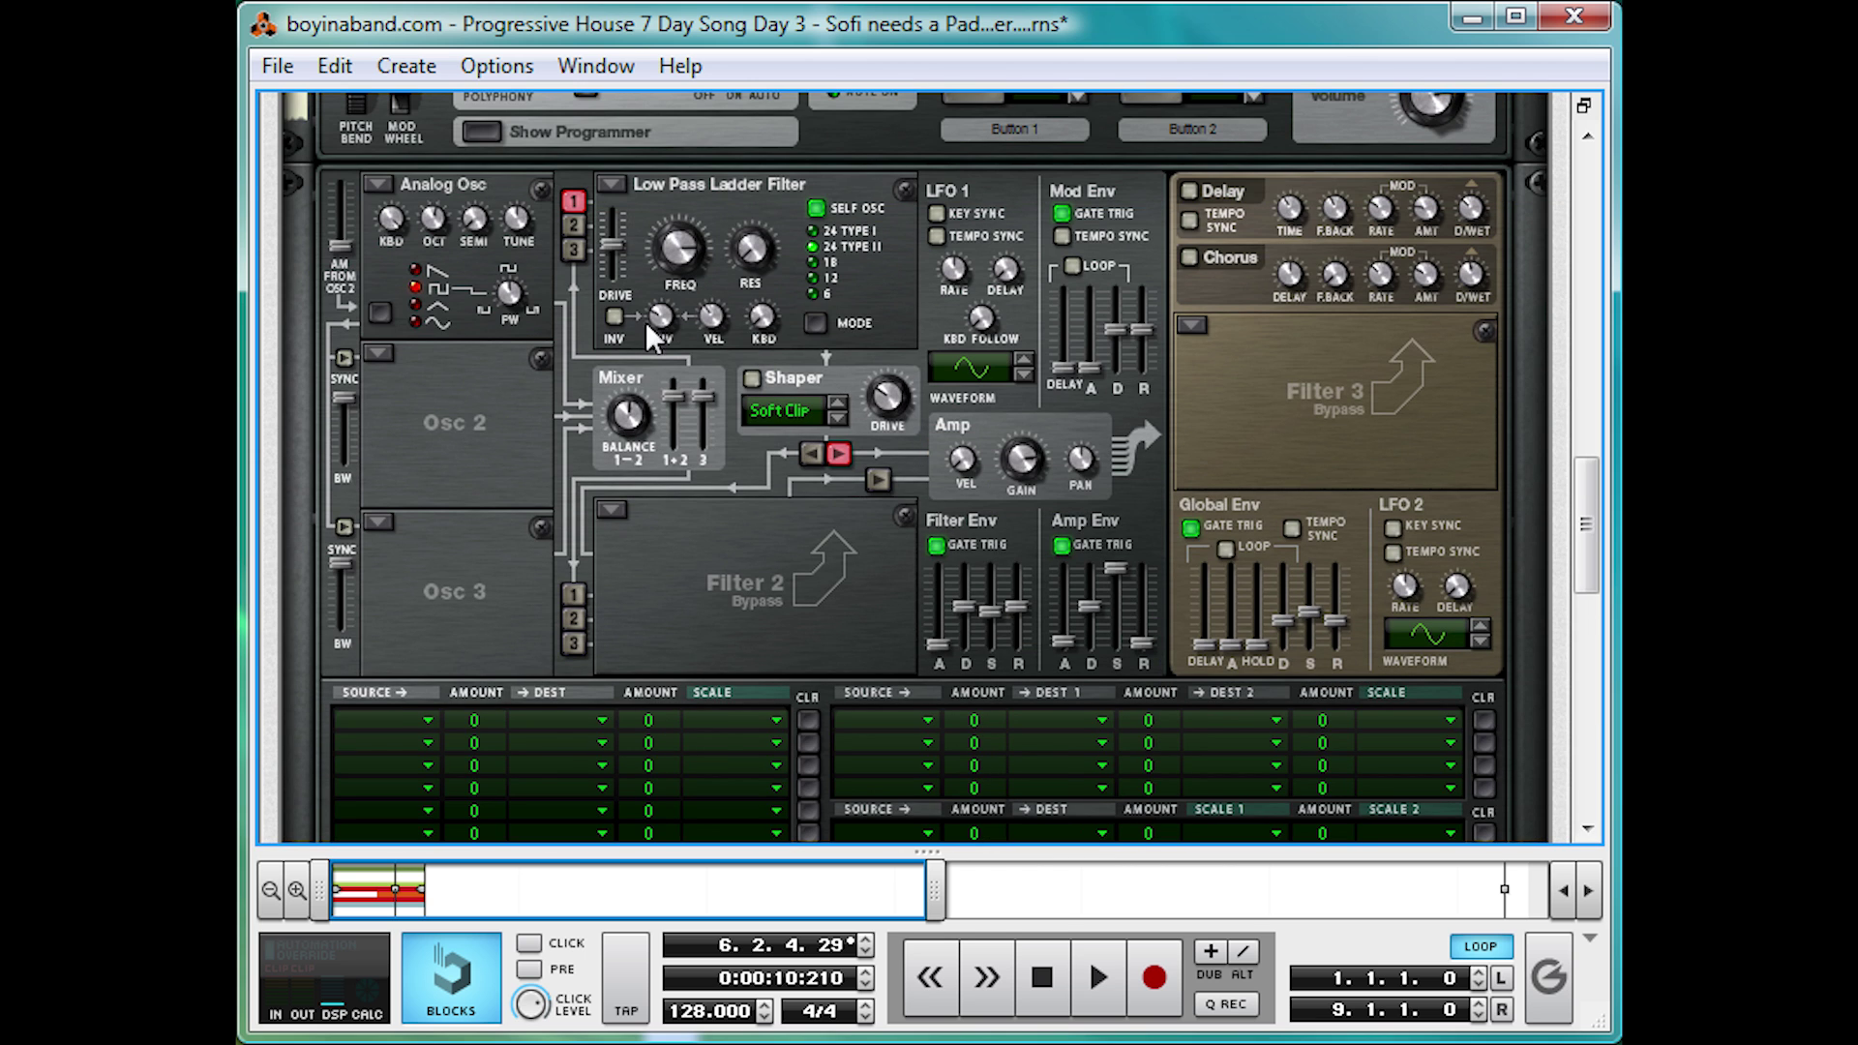
mouse_move(672, 322)
mouse_down()
mouse_move(750, 315)
mouse_move(659, 314)
mouse_up()
mouse_move(973, 602)
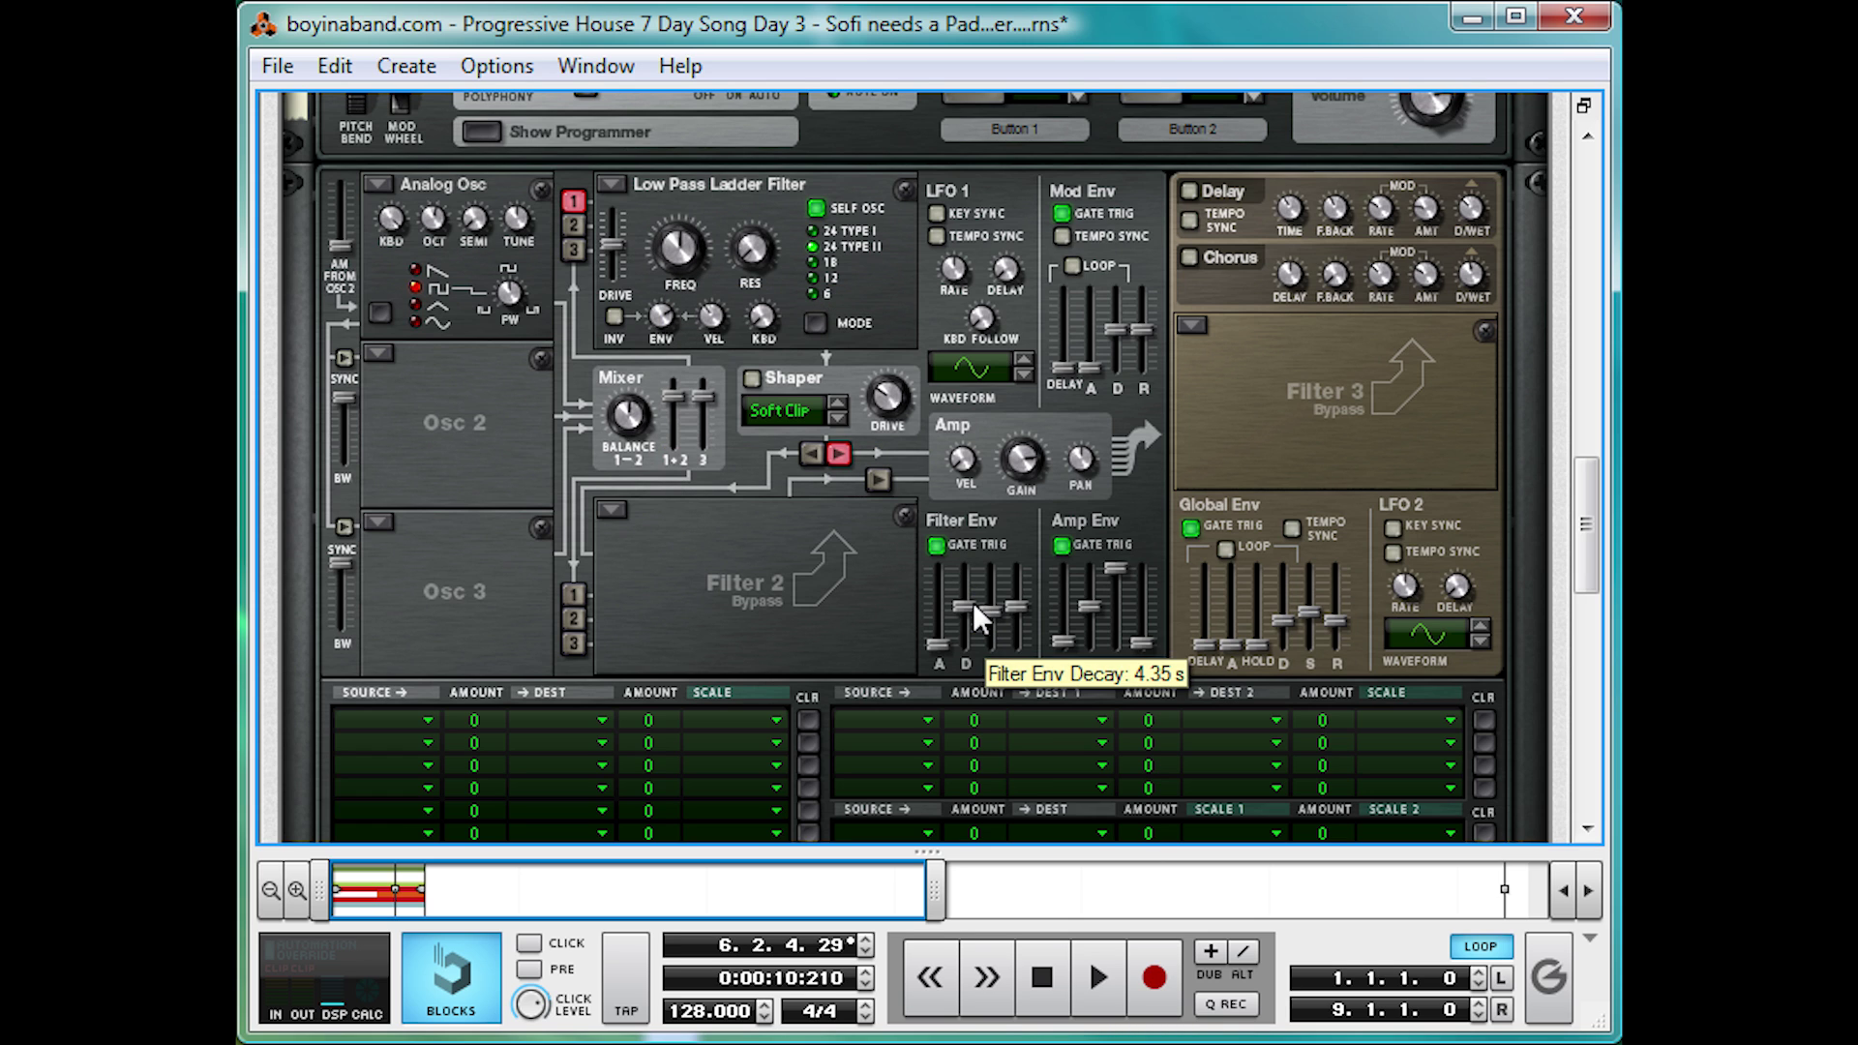
drag(973, 602, 972, 631)
Step: Lower Thor's Amp Env sustain to minimum and fine-tune the Amp Env release
mouse_move(1125, 556)
drag(1112, 572, 1123, 676)
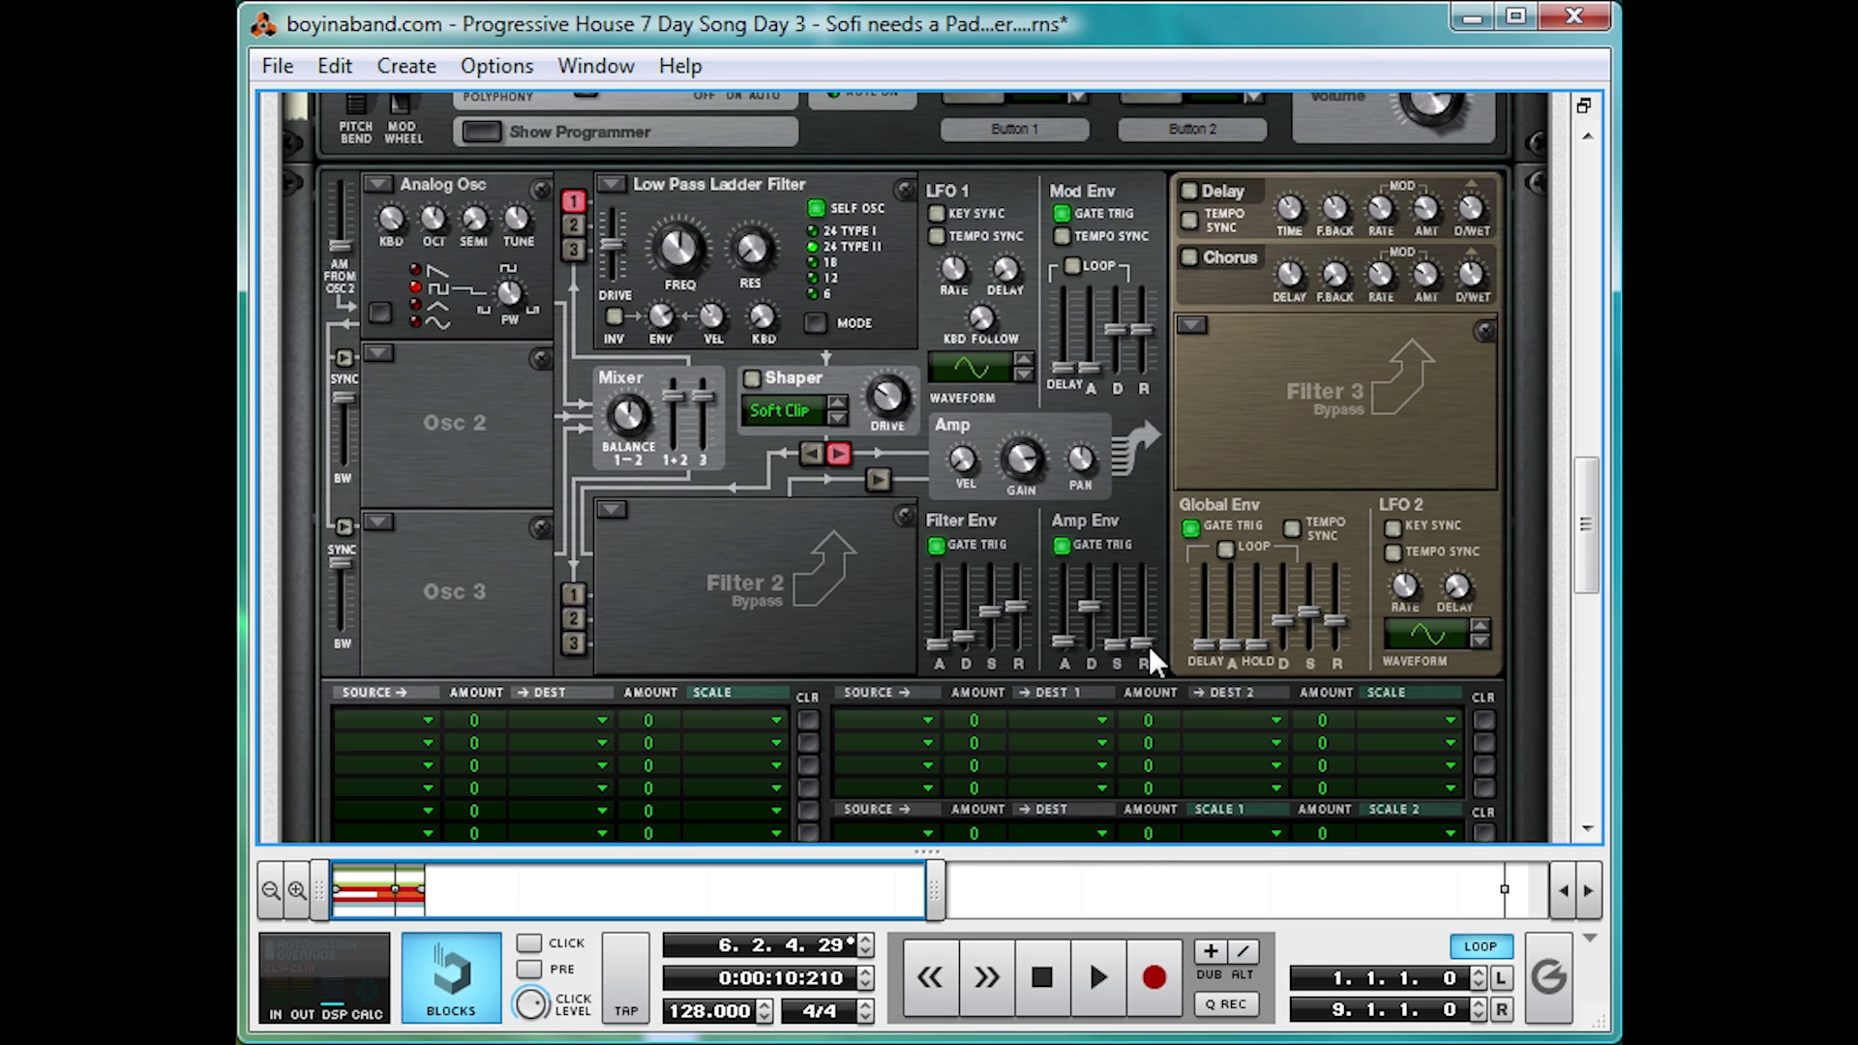
mouse_move(1145, 652)
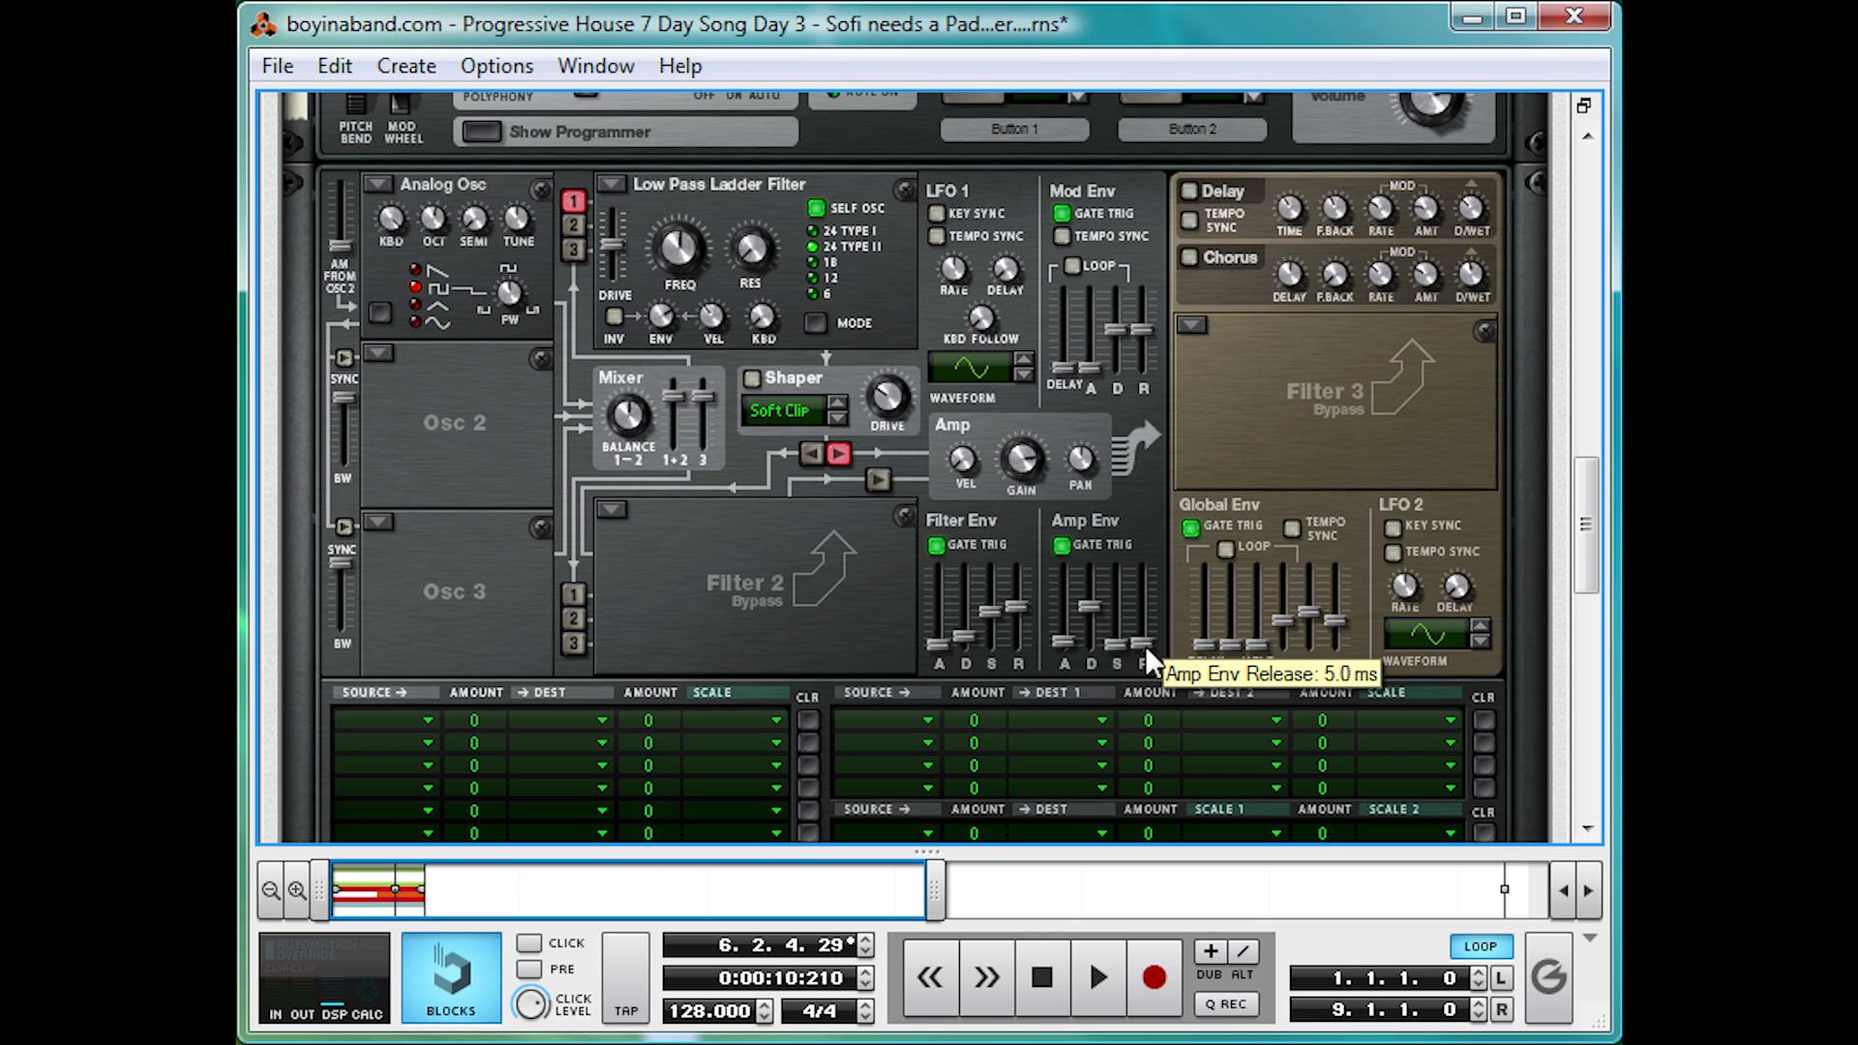
drag(1146, 647, 1146, 646)
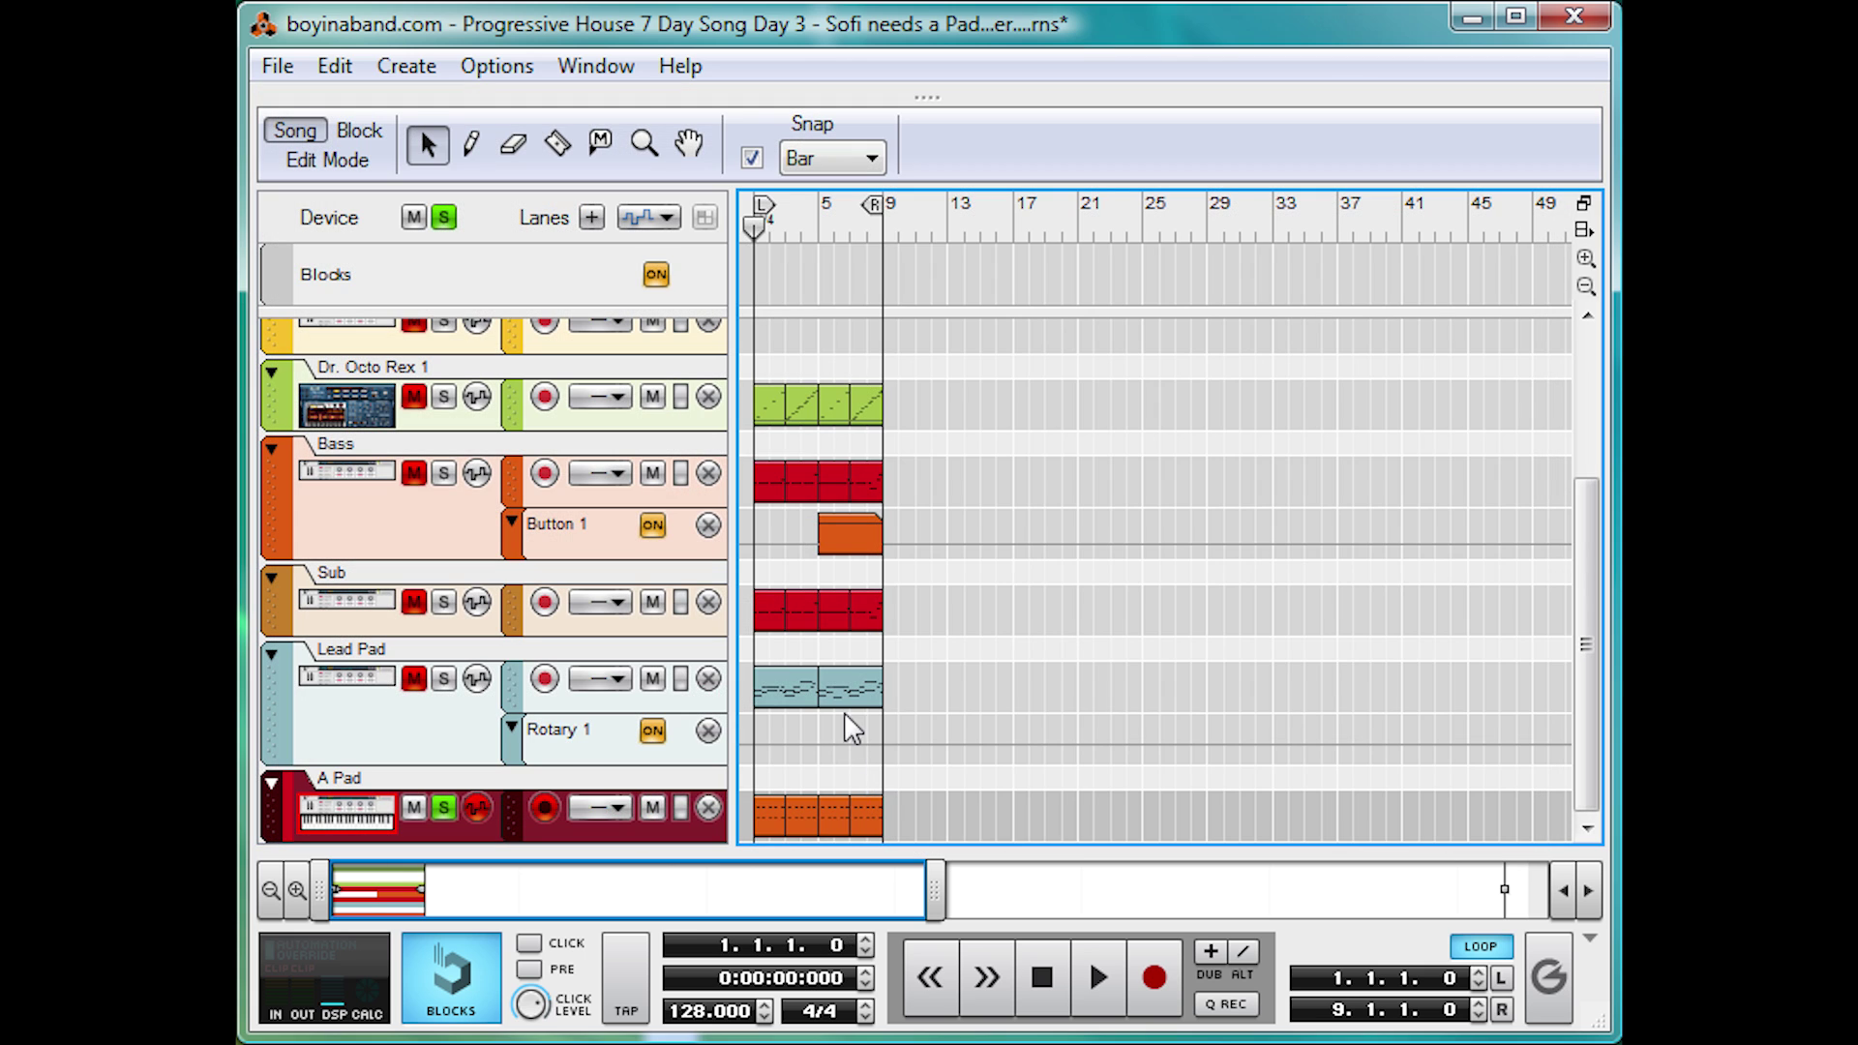
Step: Play the soloed A Pad part briefly from the sequencer and return to the rack
key(space)
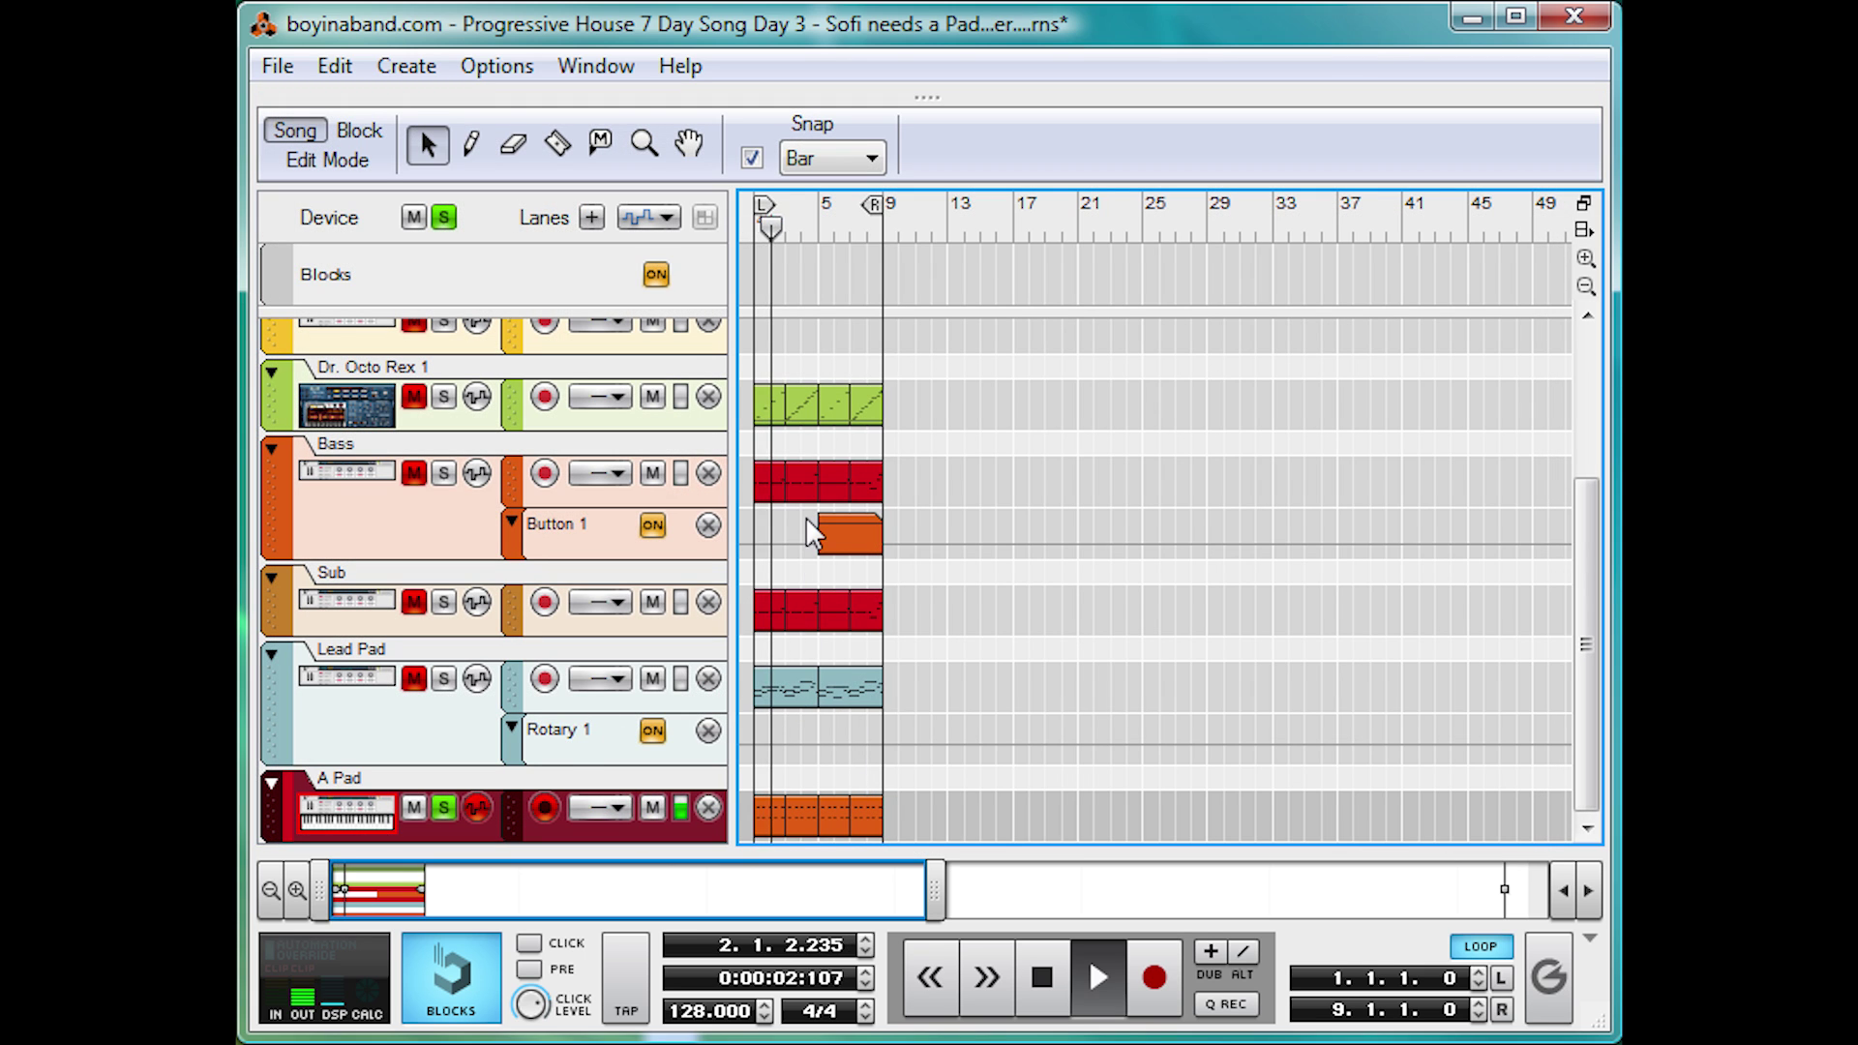
key(space)
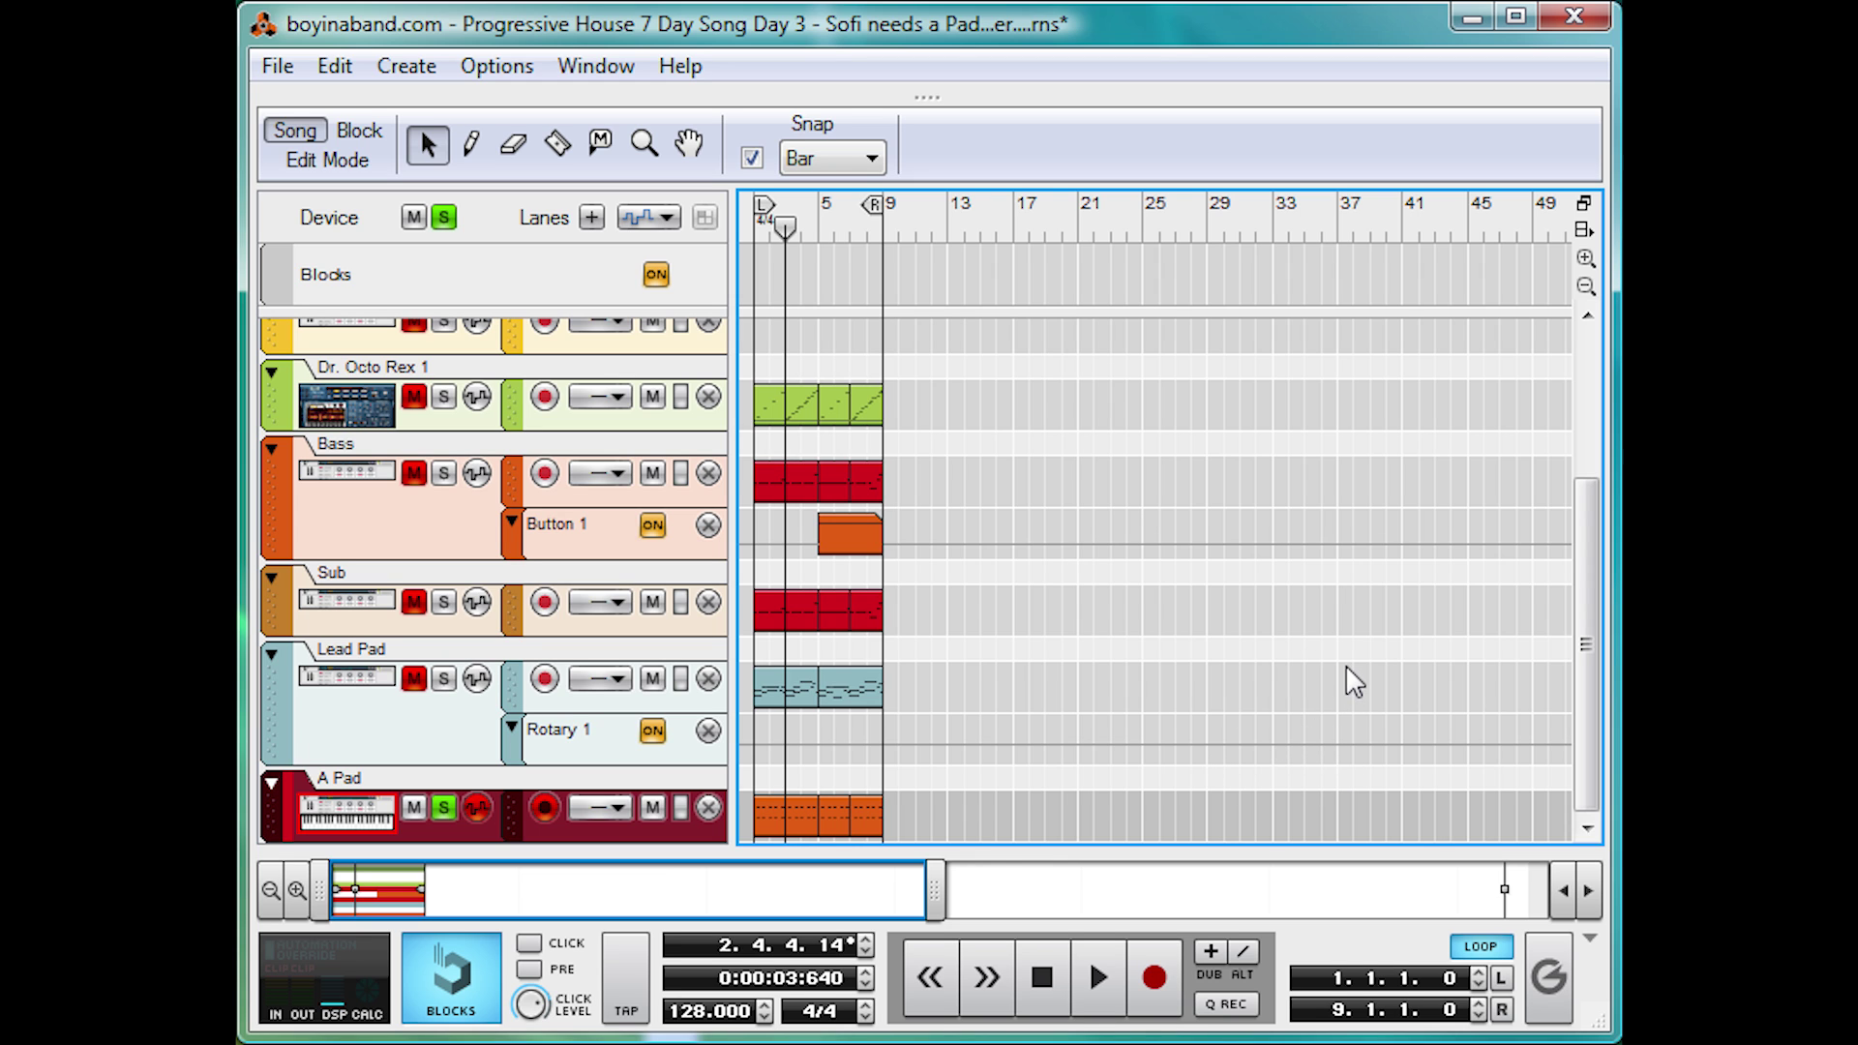
drag(927, 96, 923, 915)
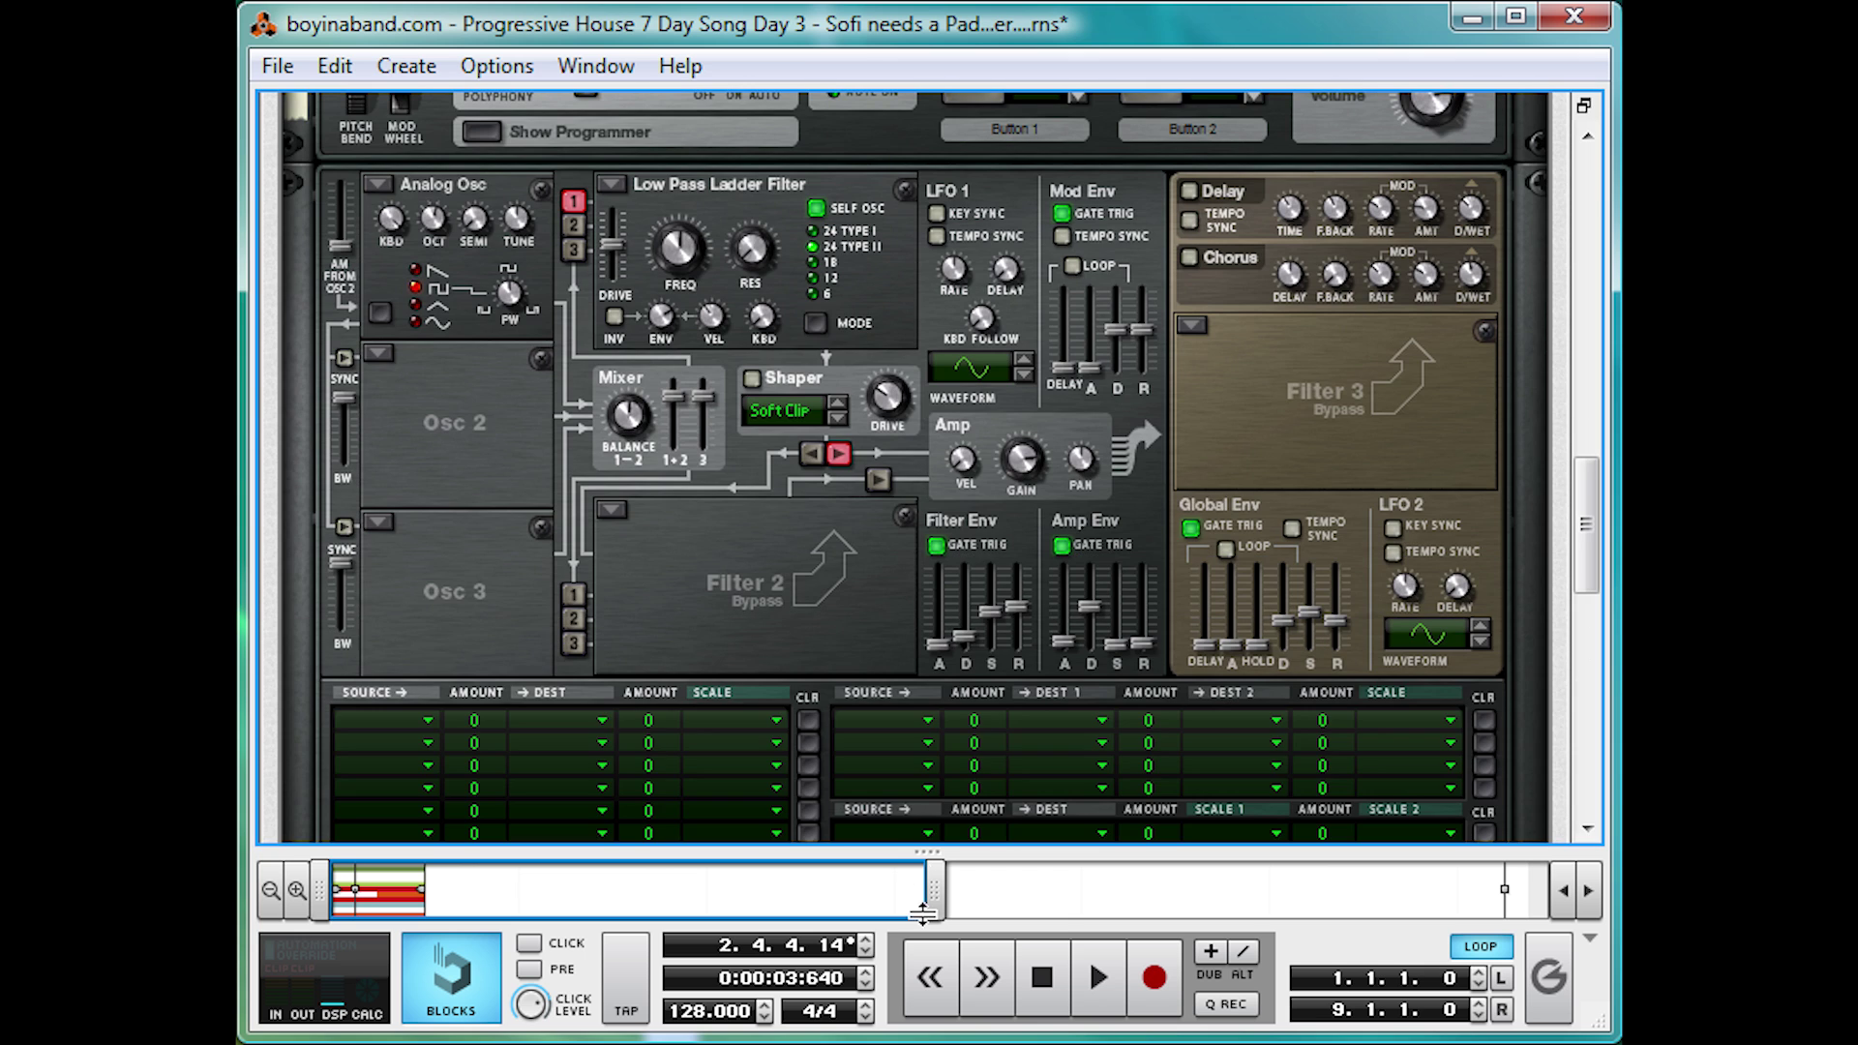
Step: Turn on tempo sync for LFO 1 and route LFO 1 to the Filter Env decay in Thor's modulation matrix
scroll(821, 548, up, 1)
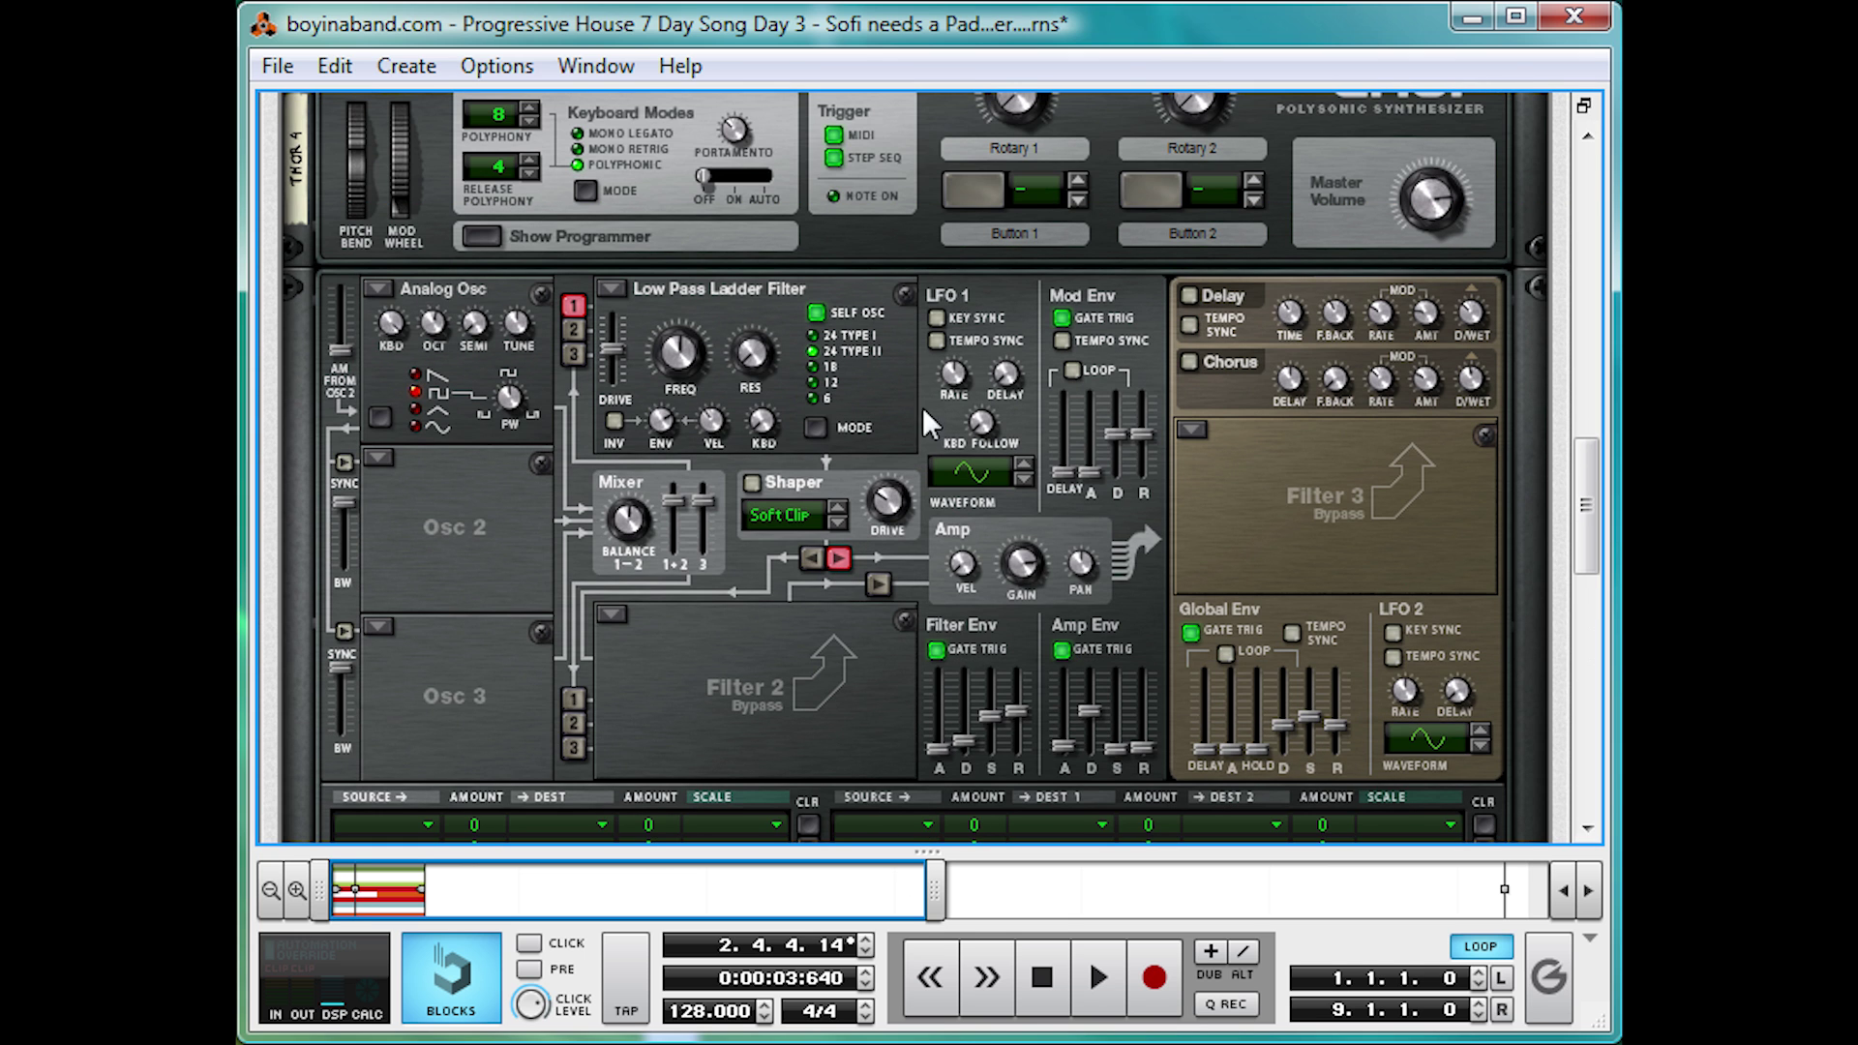
click(941, 336)
scroll(790, 672, down, 1)
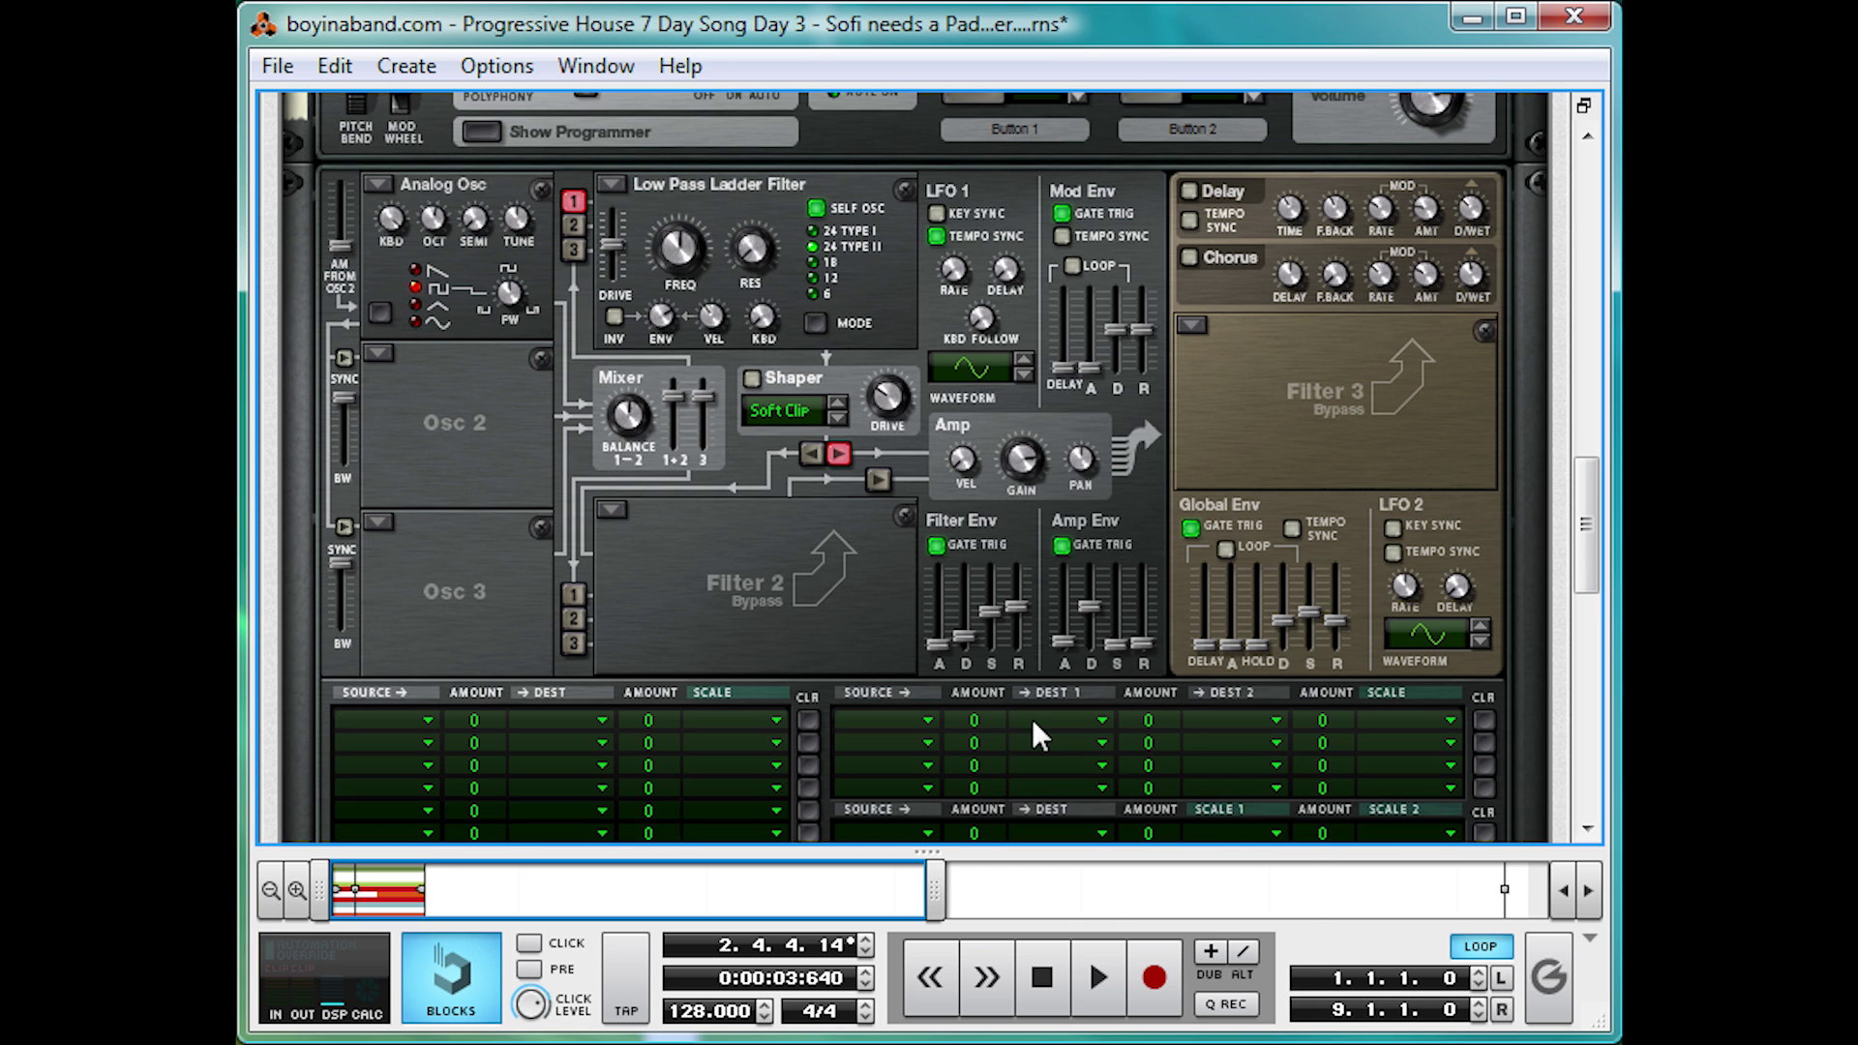
click(1031, 718)
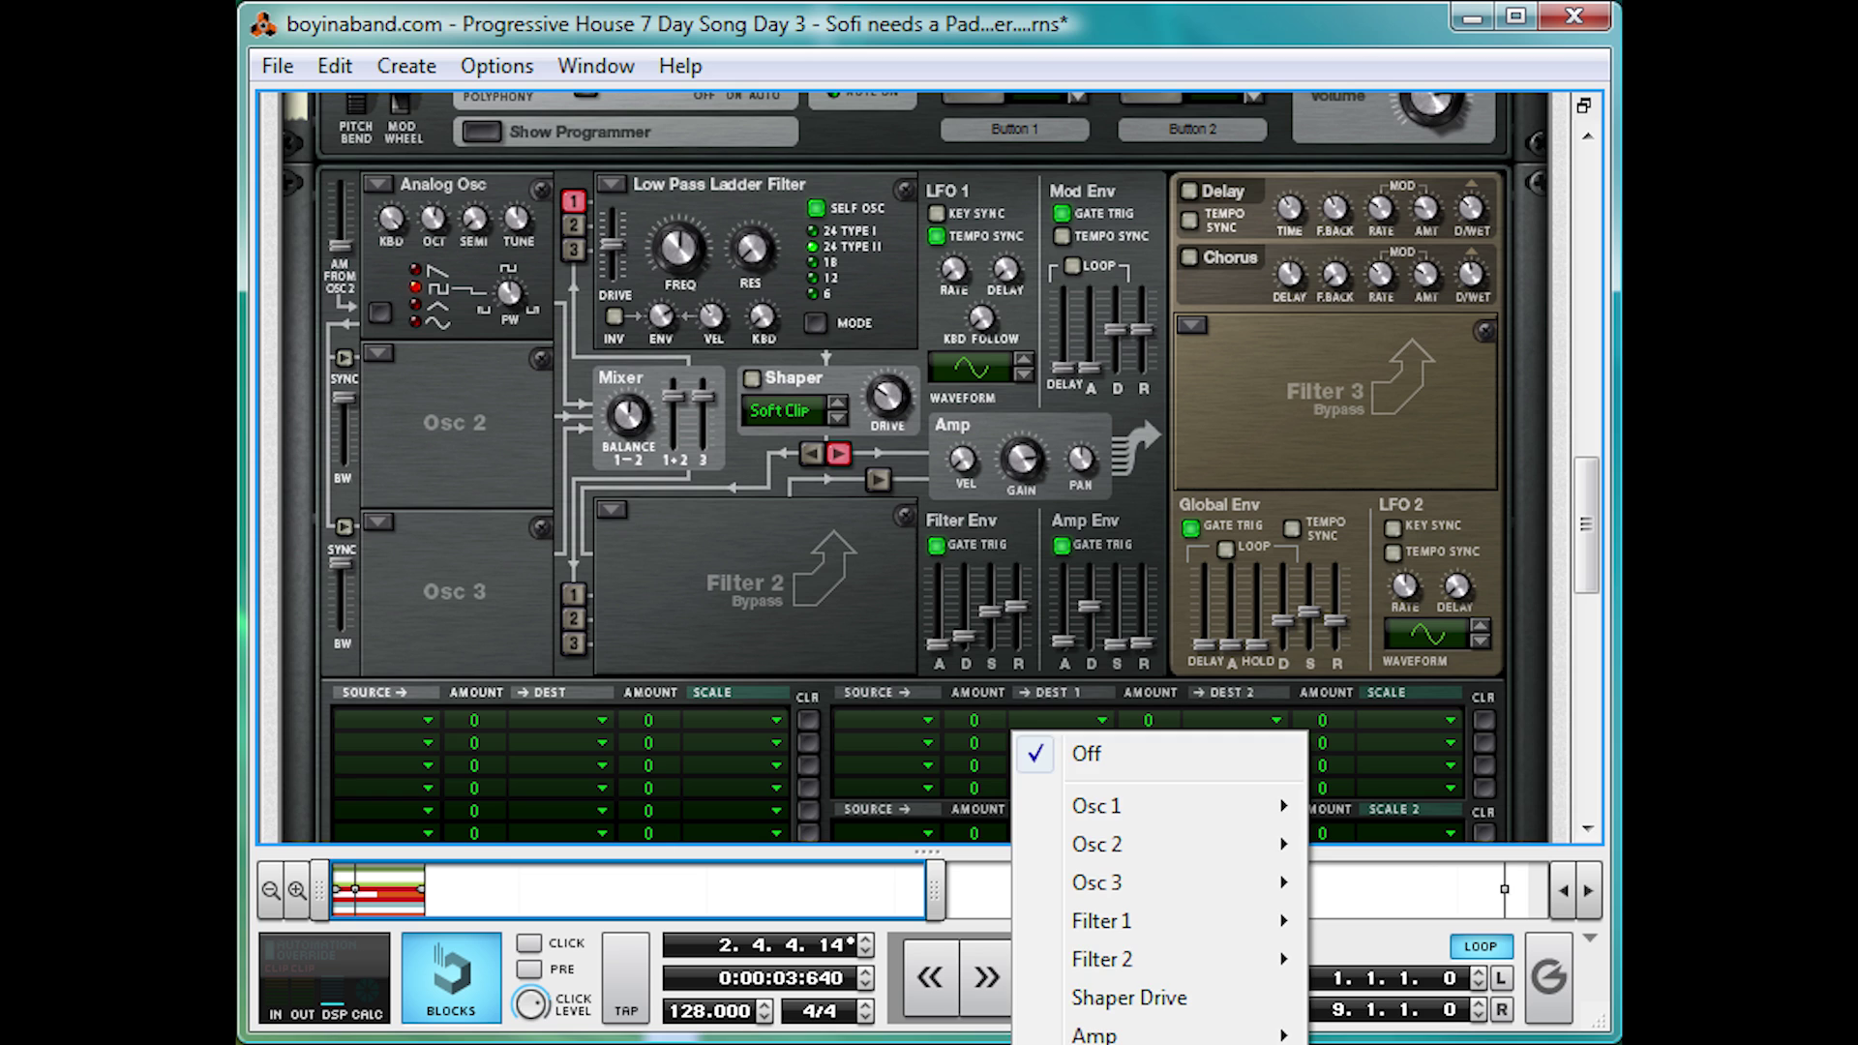
key(Escape)
click(884, 724)
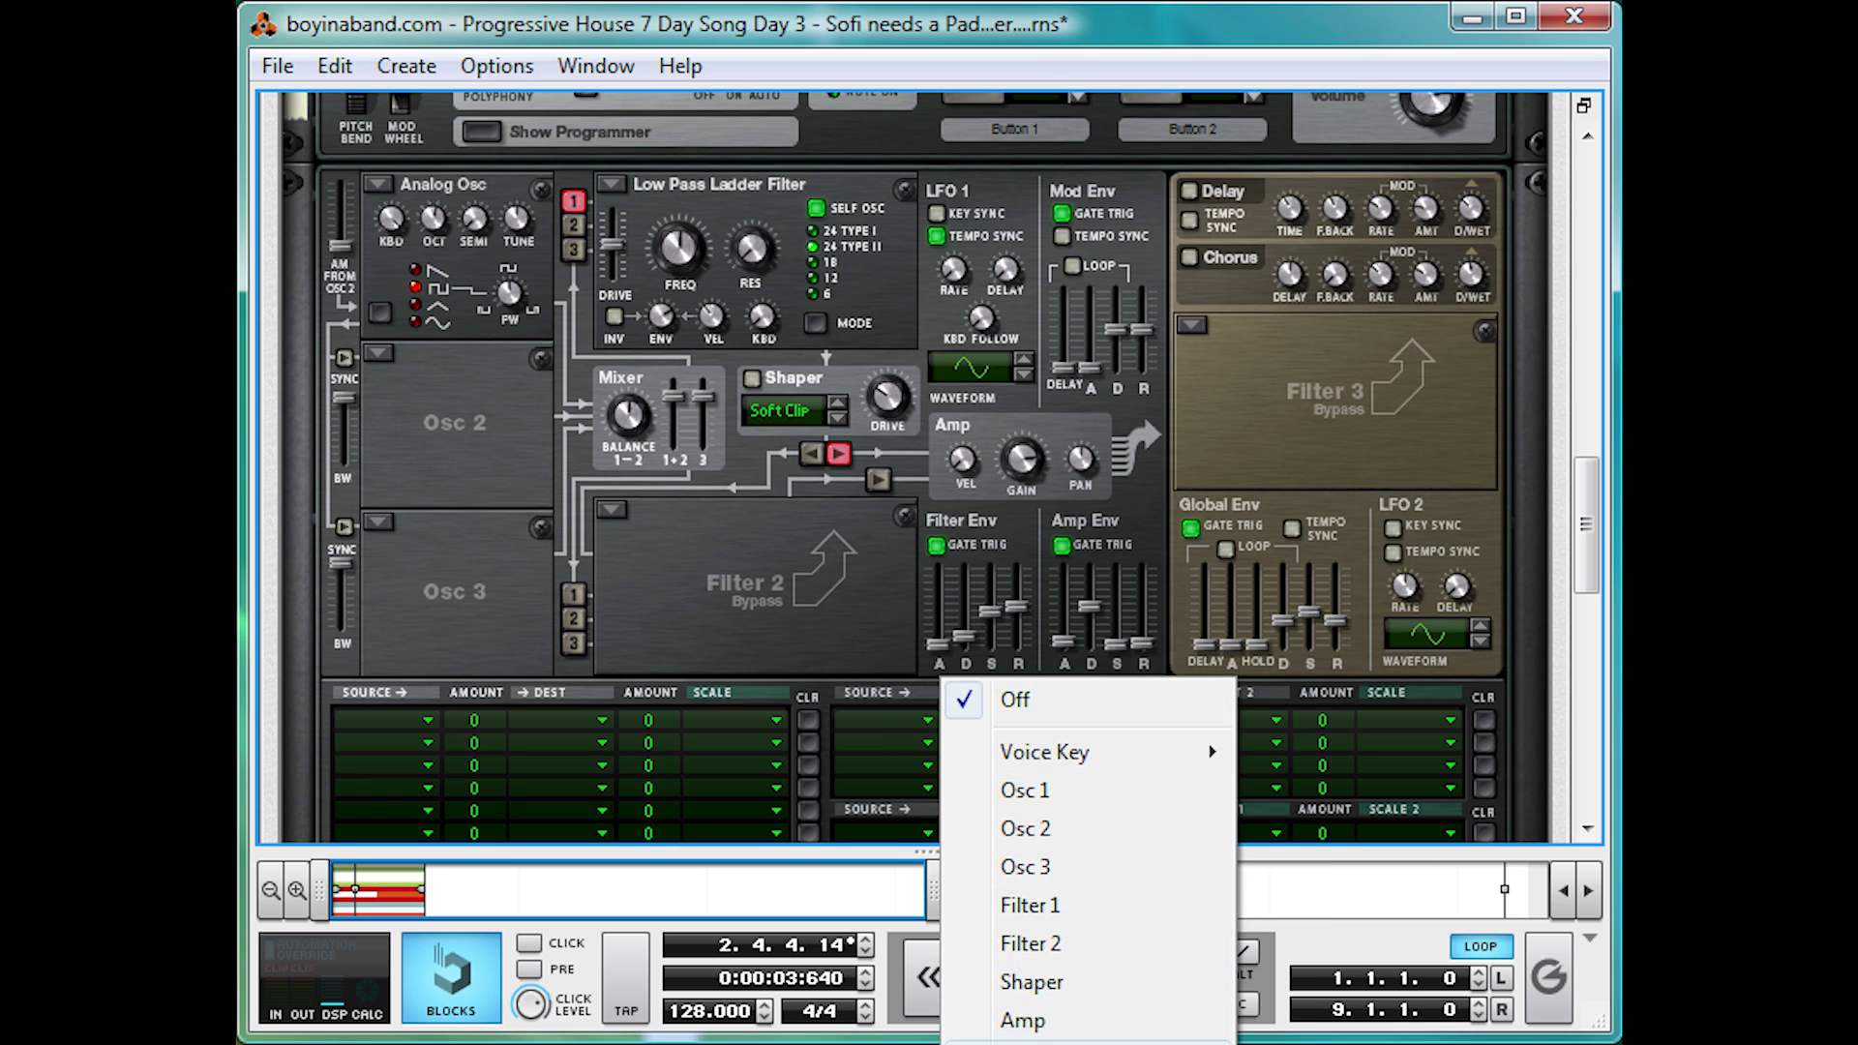
click(1026, 1042)
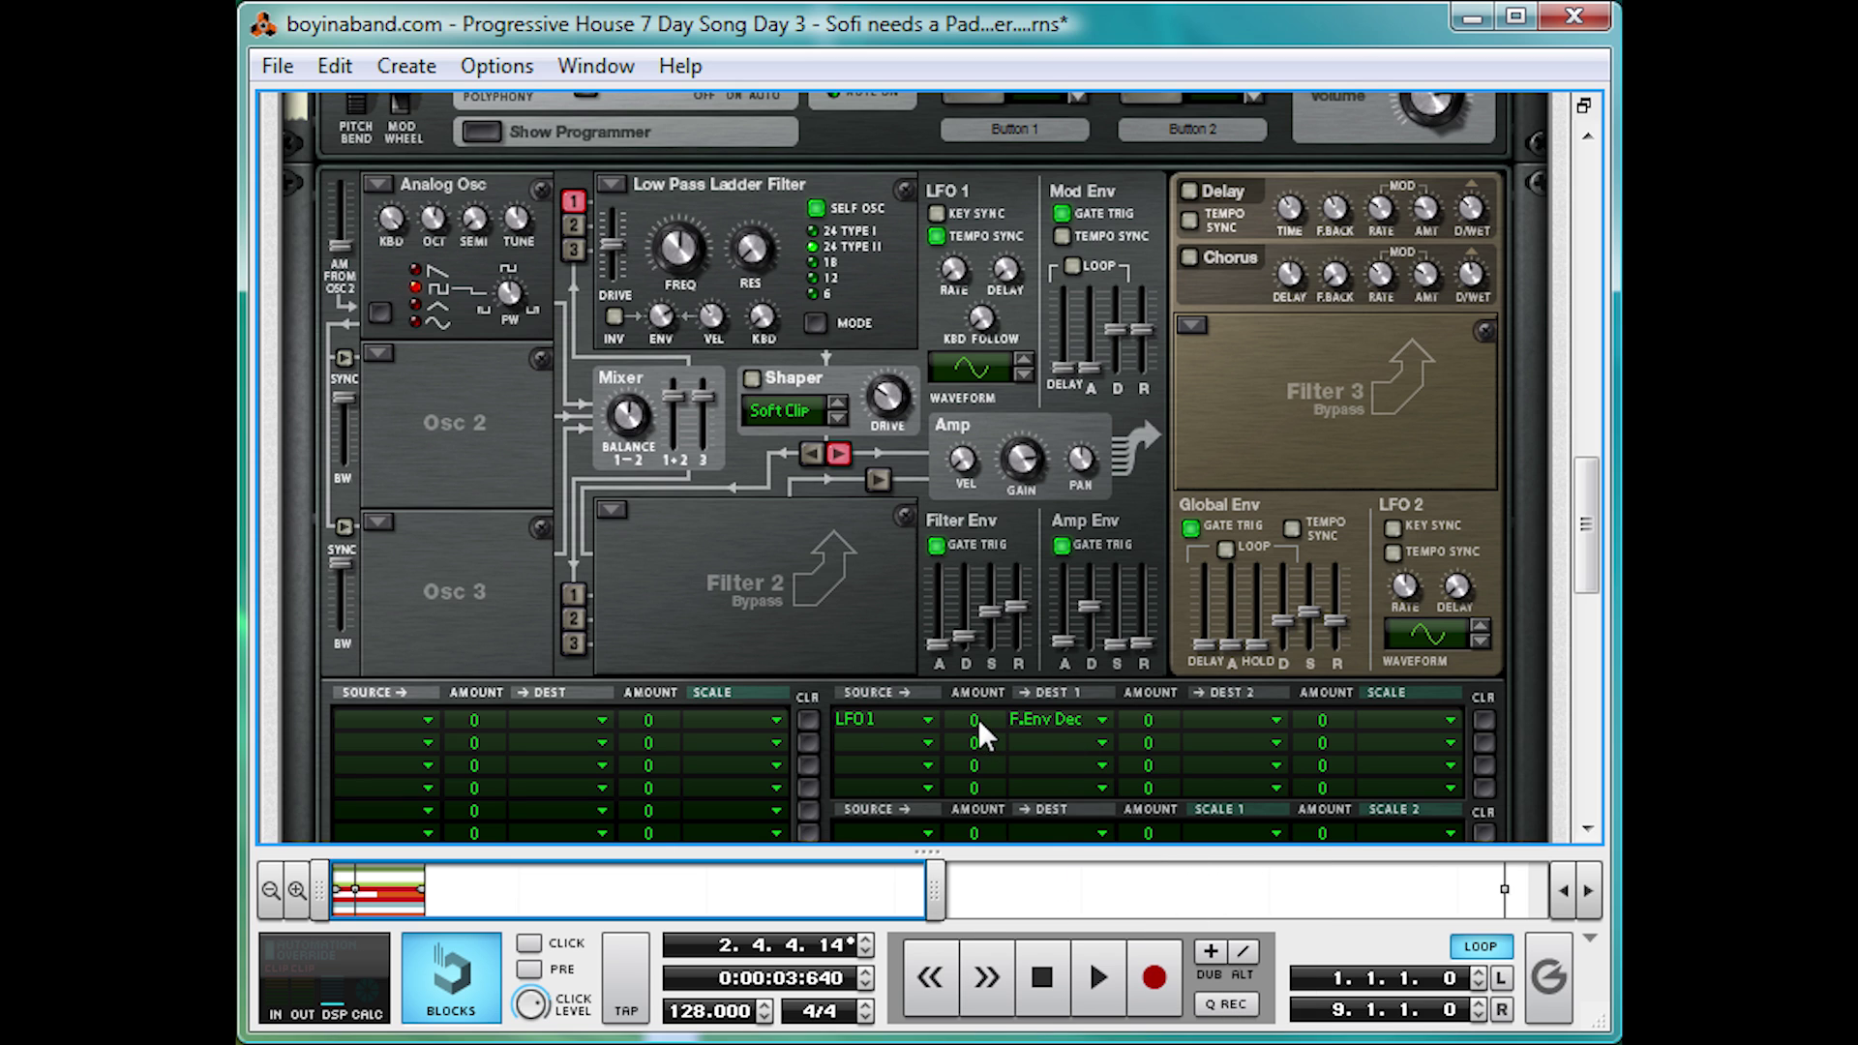
Step: Set the amount of the LFO 1 to Filter Env decay modulation to 100 while auditioning the loop
key(space)
drag(980, 716, 990, 602)
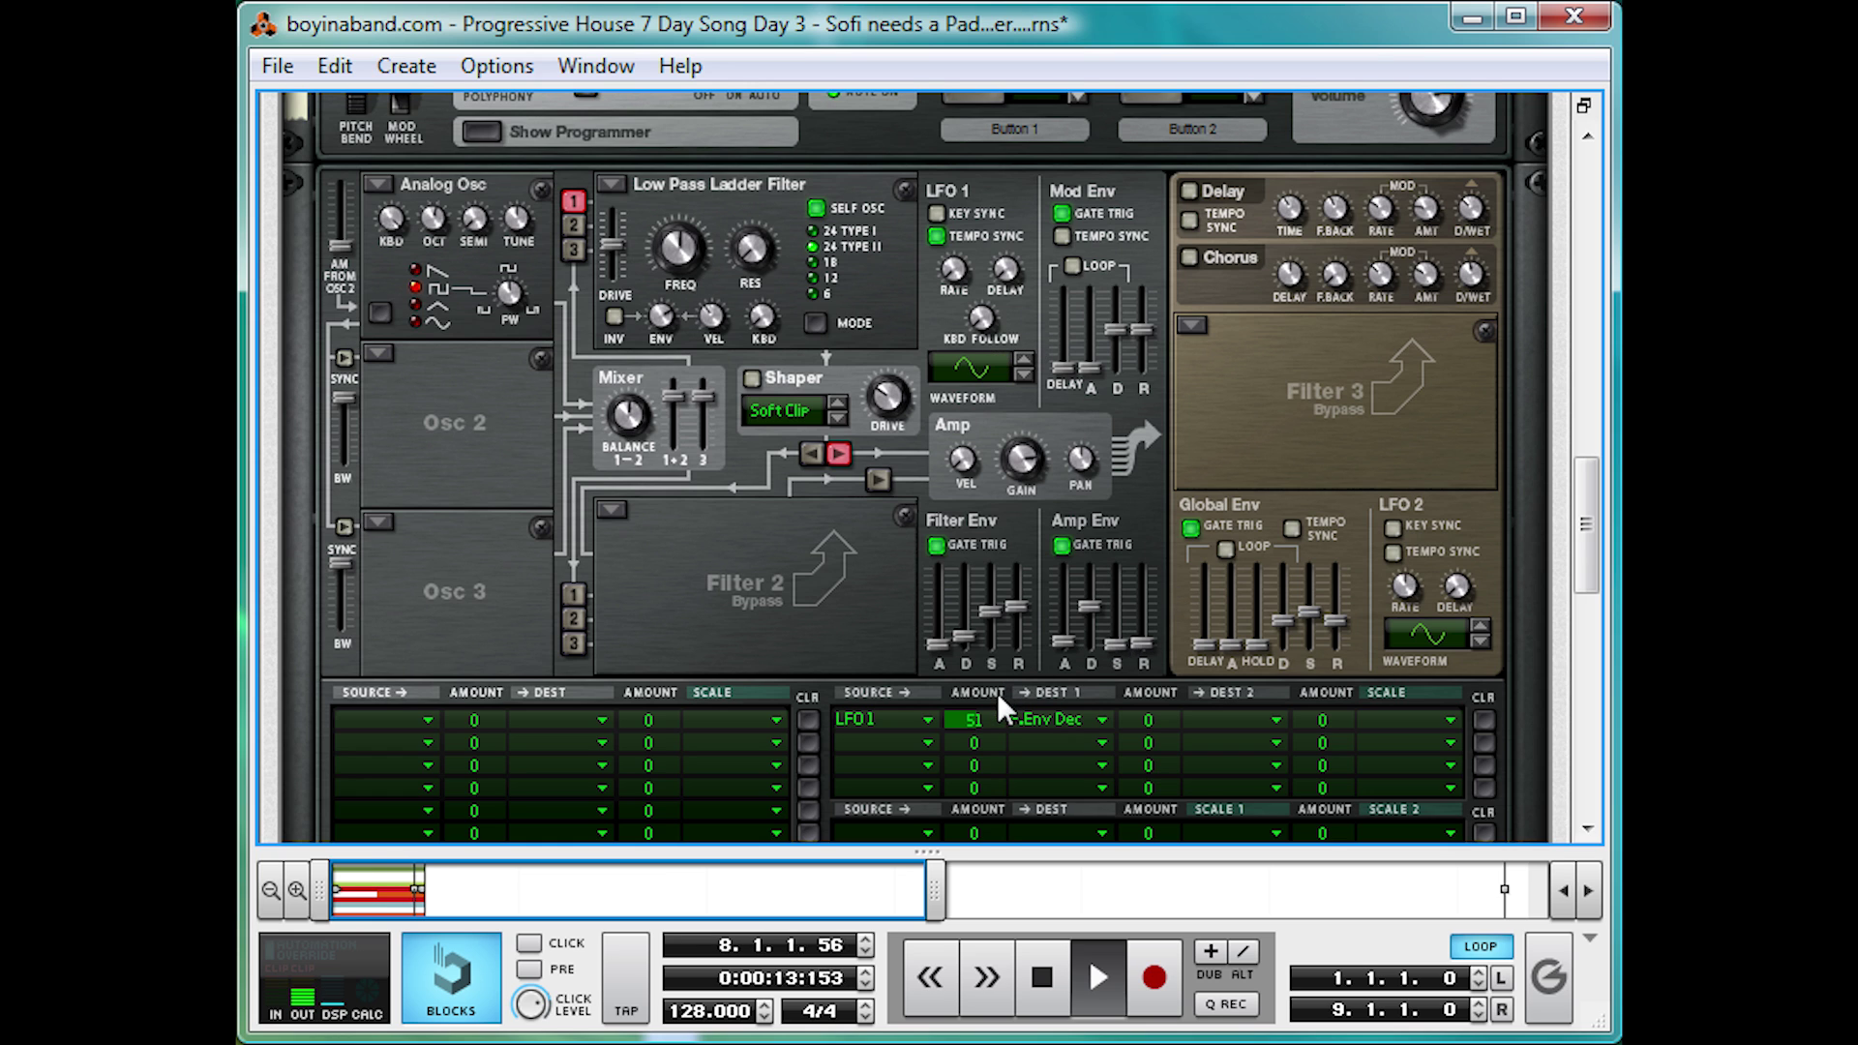
key(space)
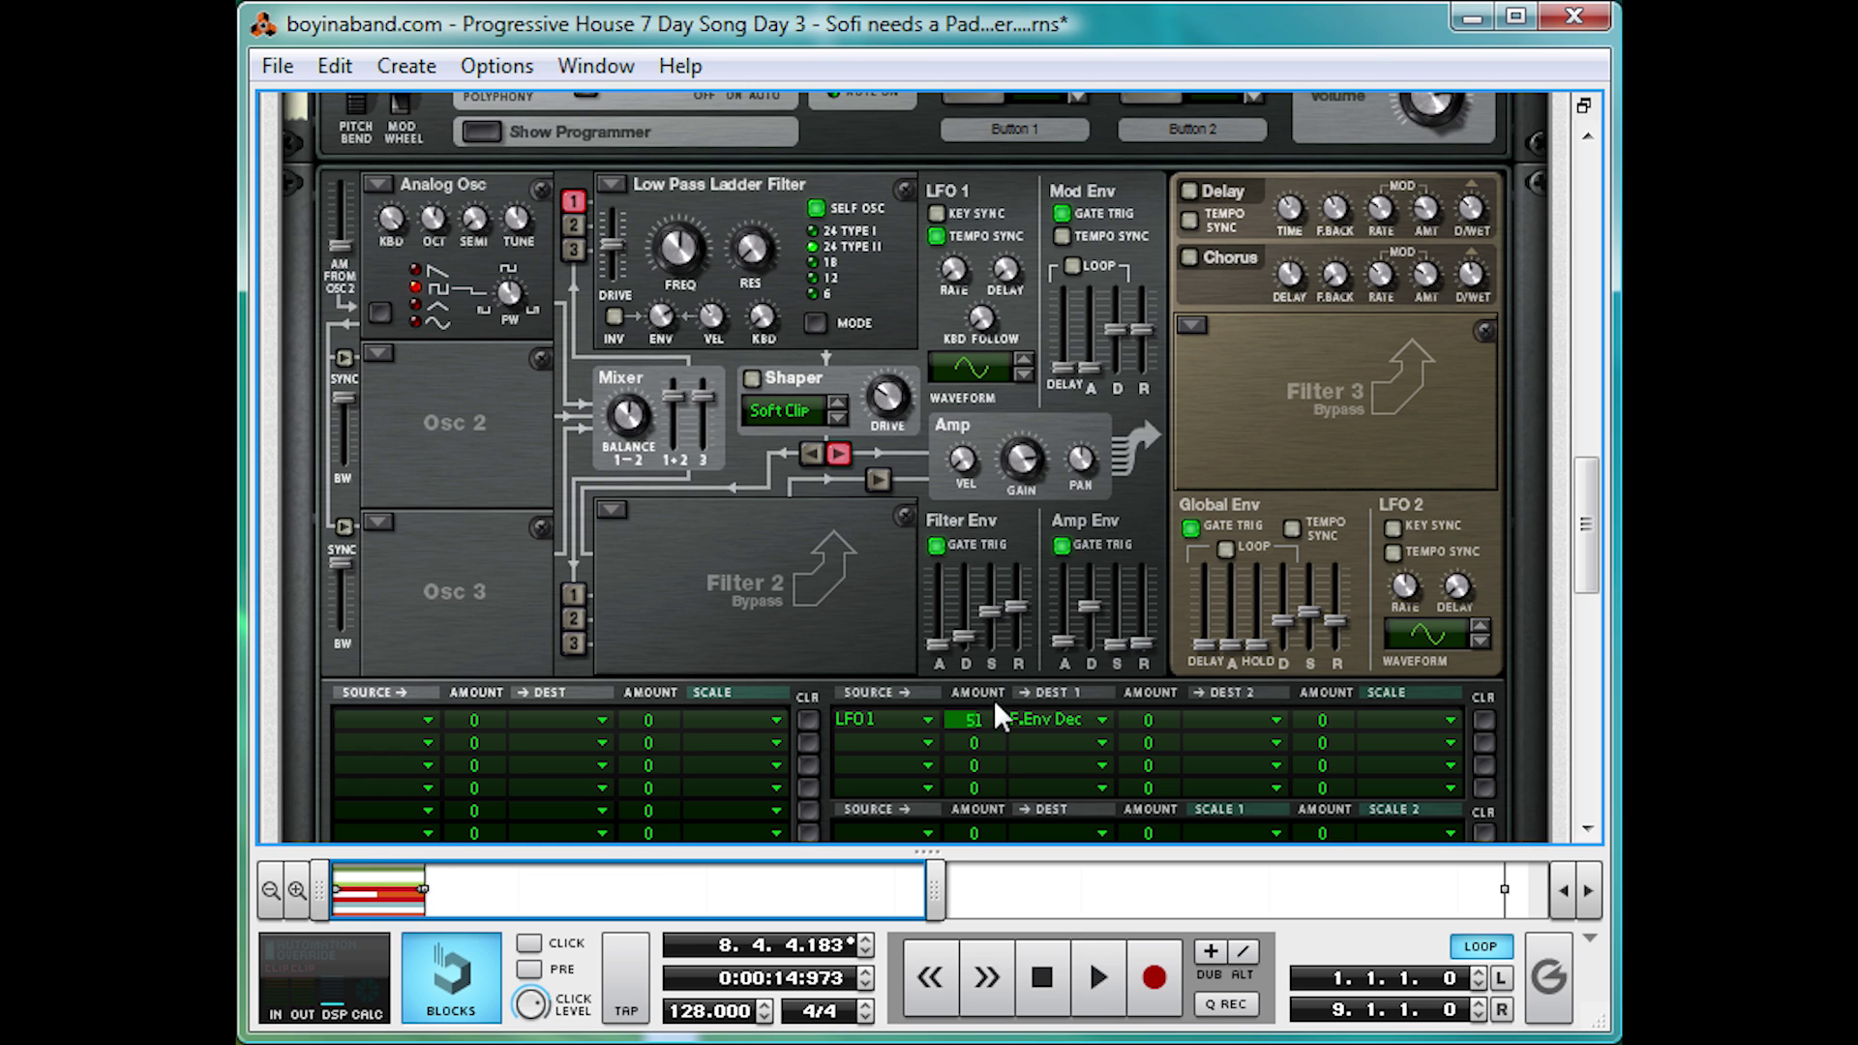
key(space)
drag(982, 718, 991, 689)
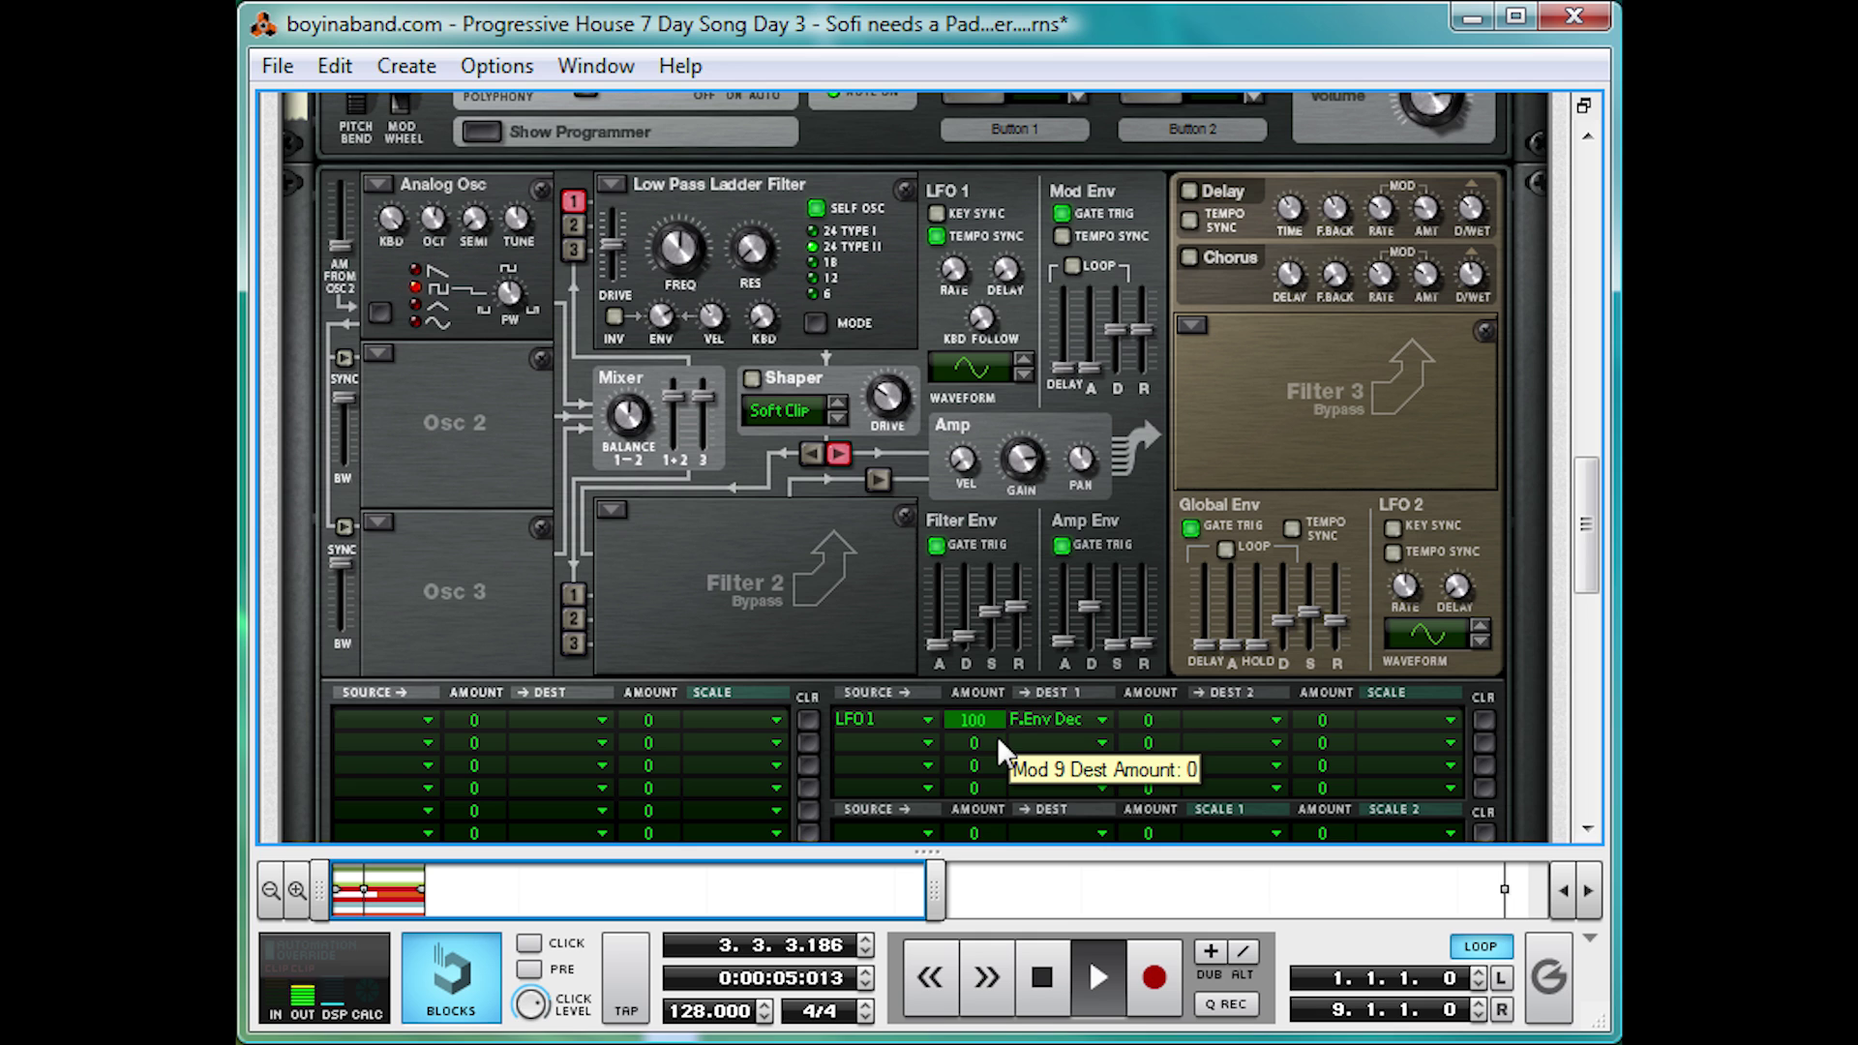
scroll(767, 600, down, 10)
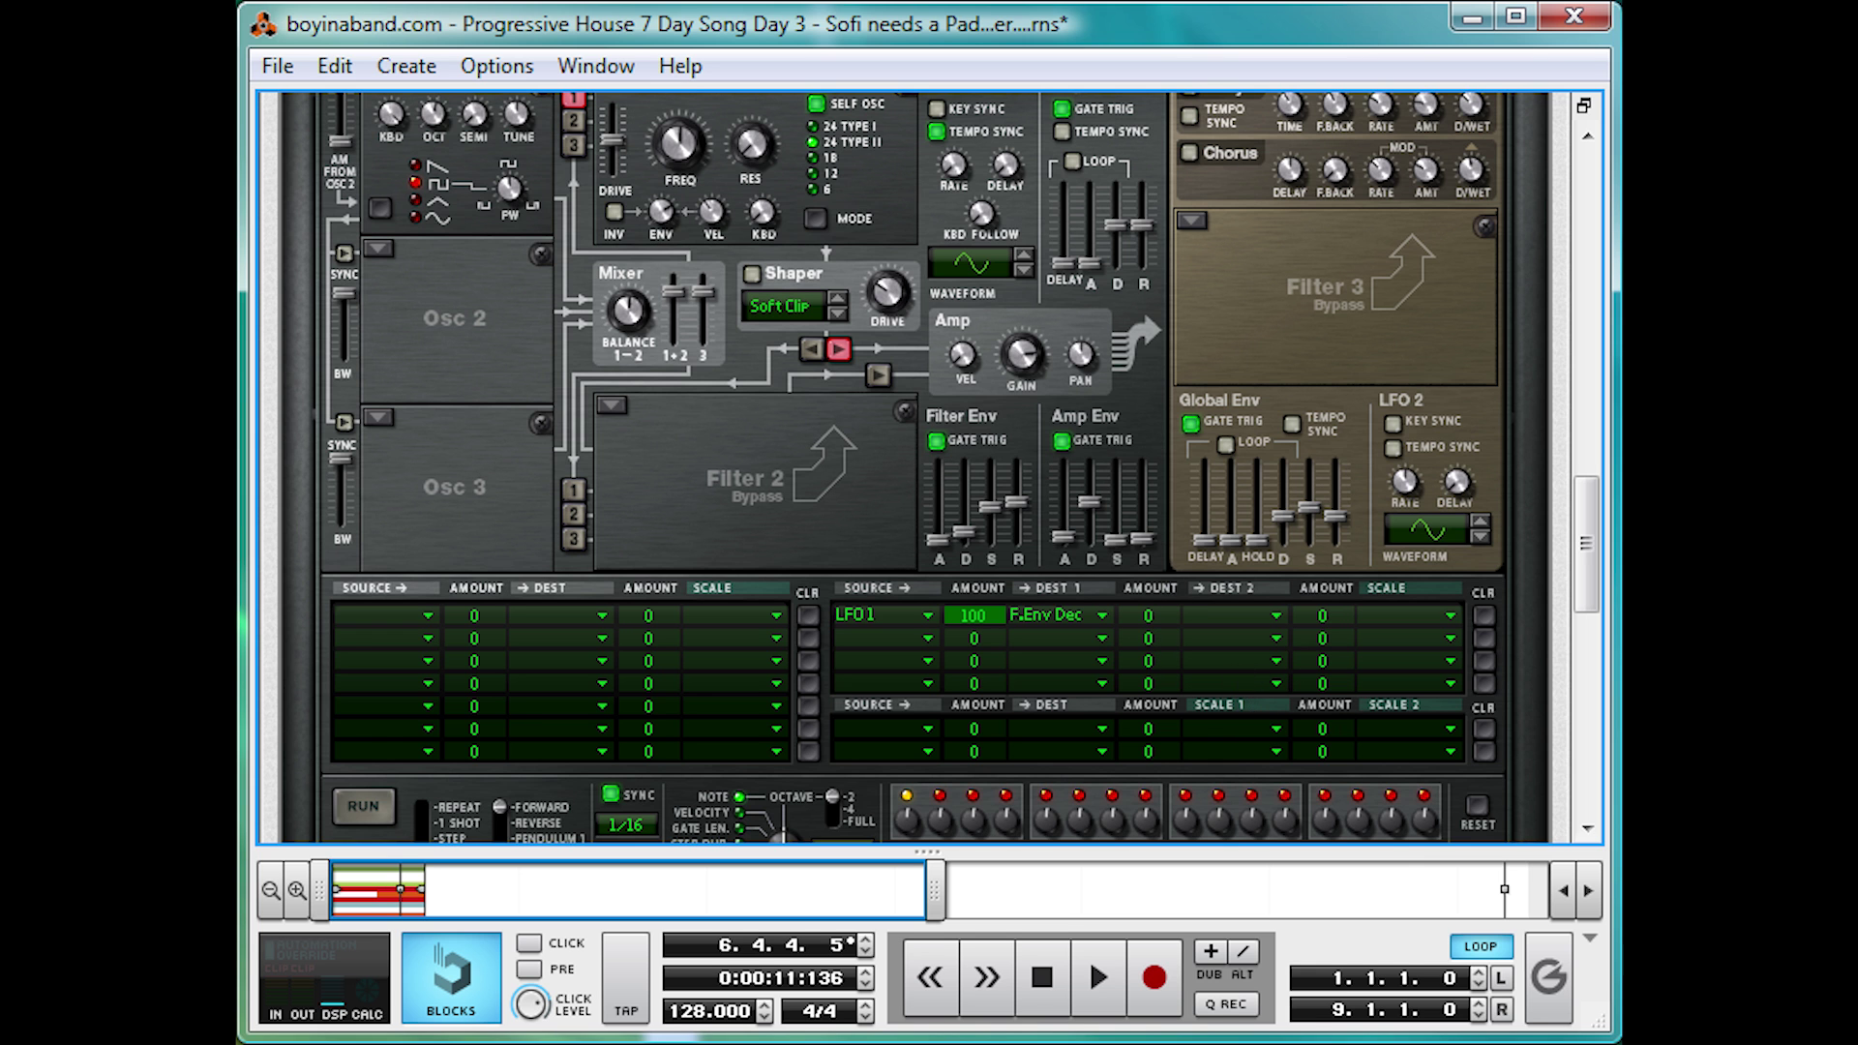
Step: Clear the existing solos in the sequencer, solo the Lead Pad track and play it briefly from the start of the loop
scroll(846, 590, up, 15)
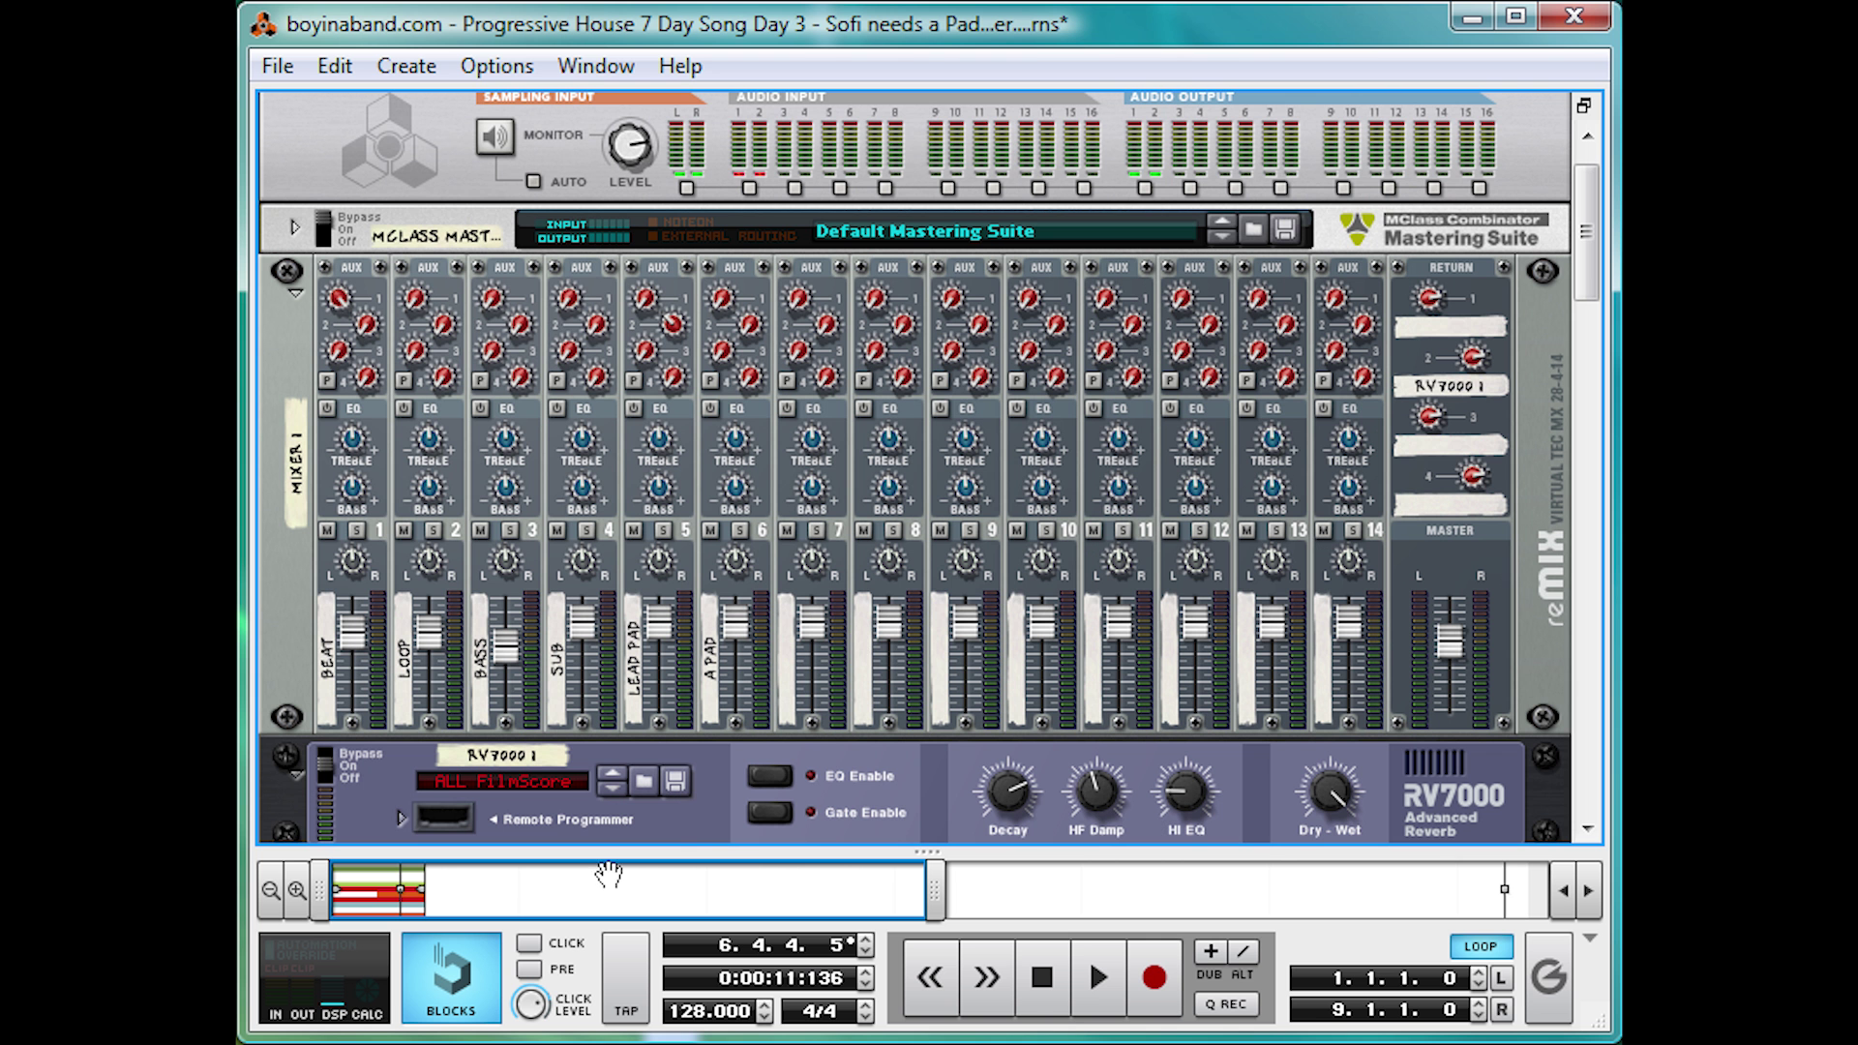
drag(802, 864, 820, 247)
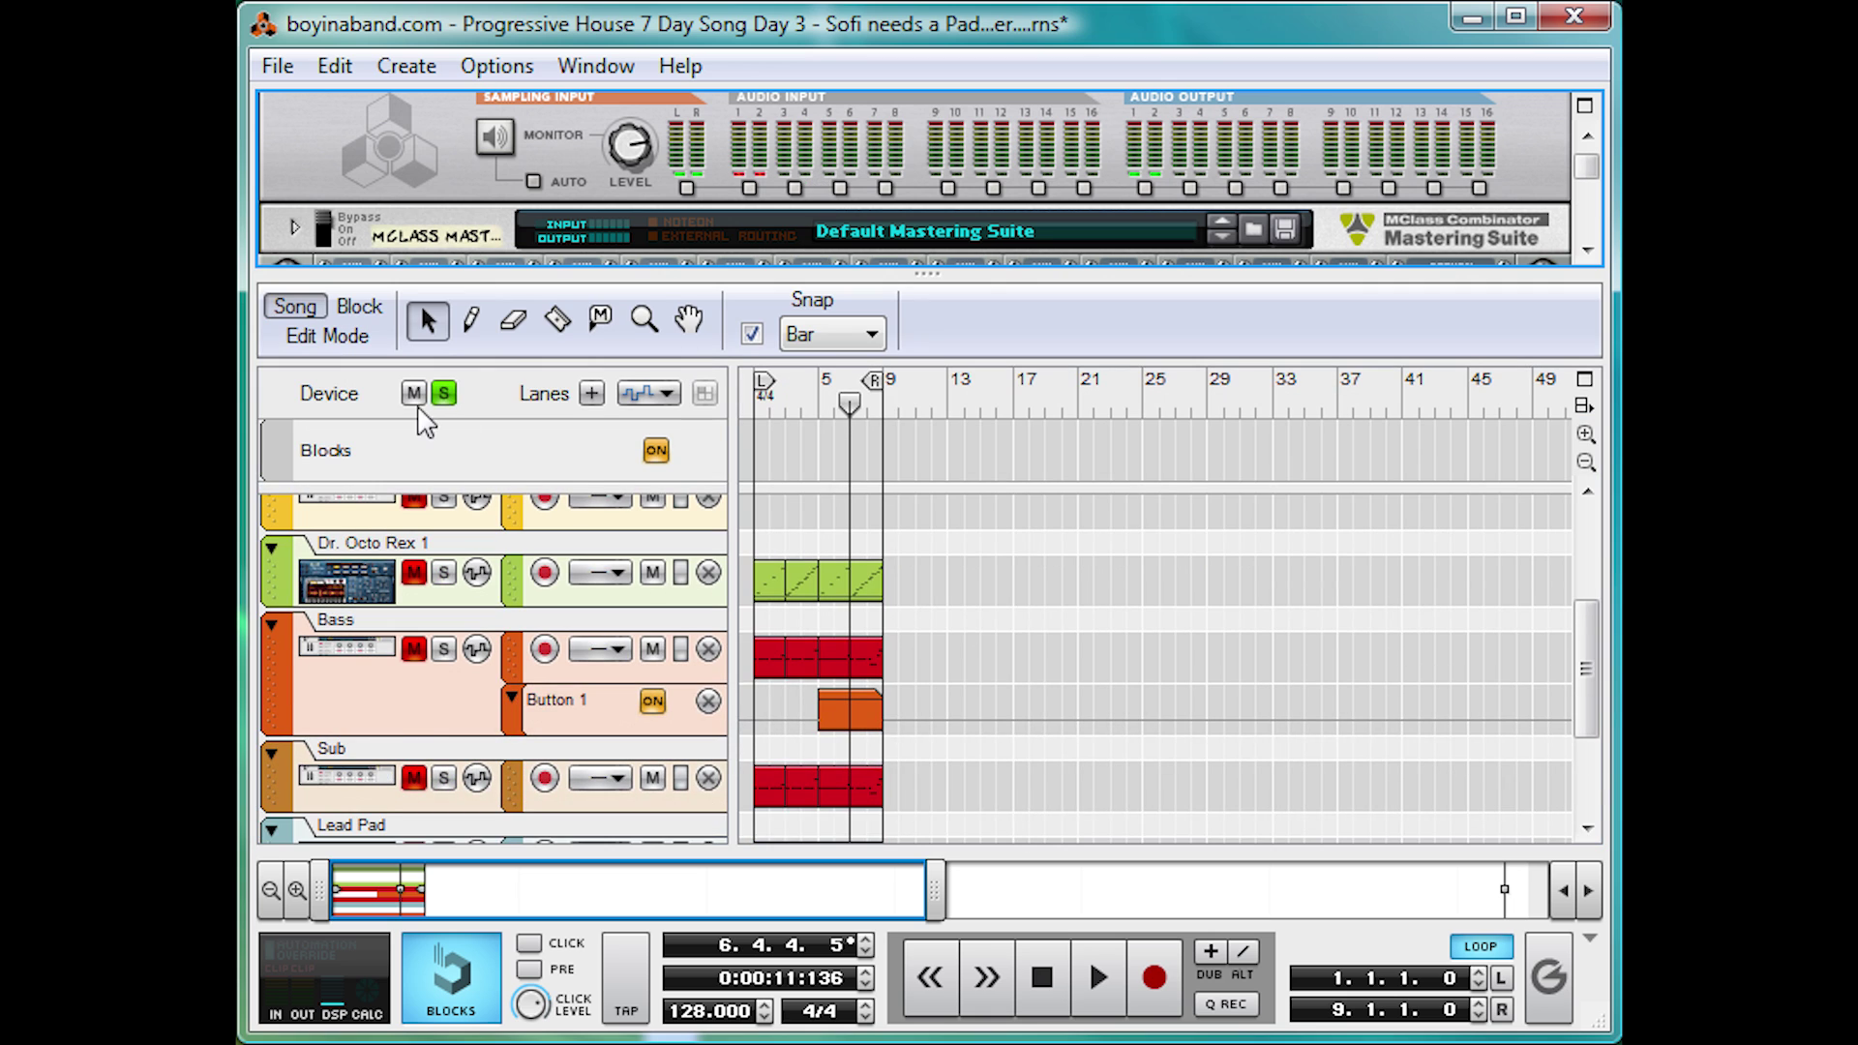
click(449, 395)
scroll(1232, 693, down, 3)
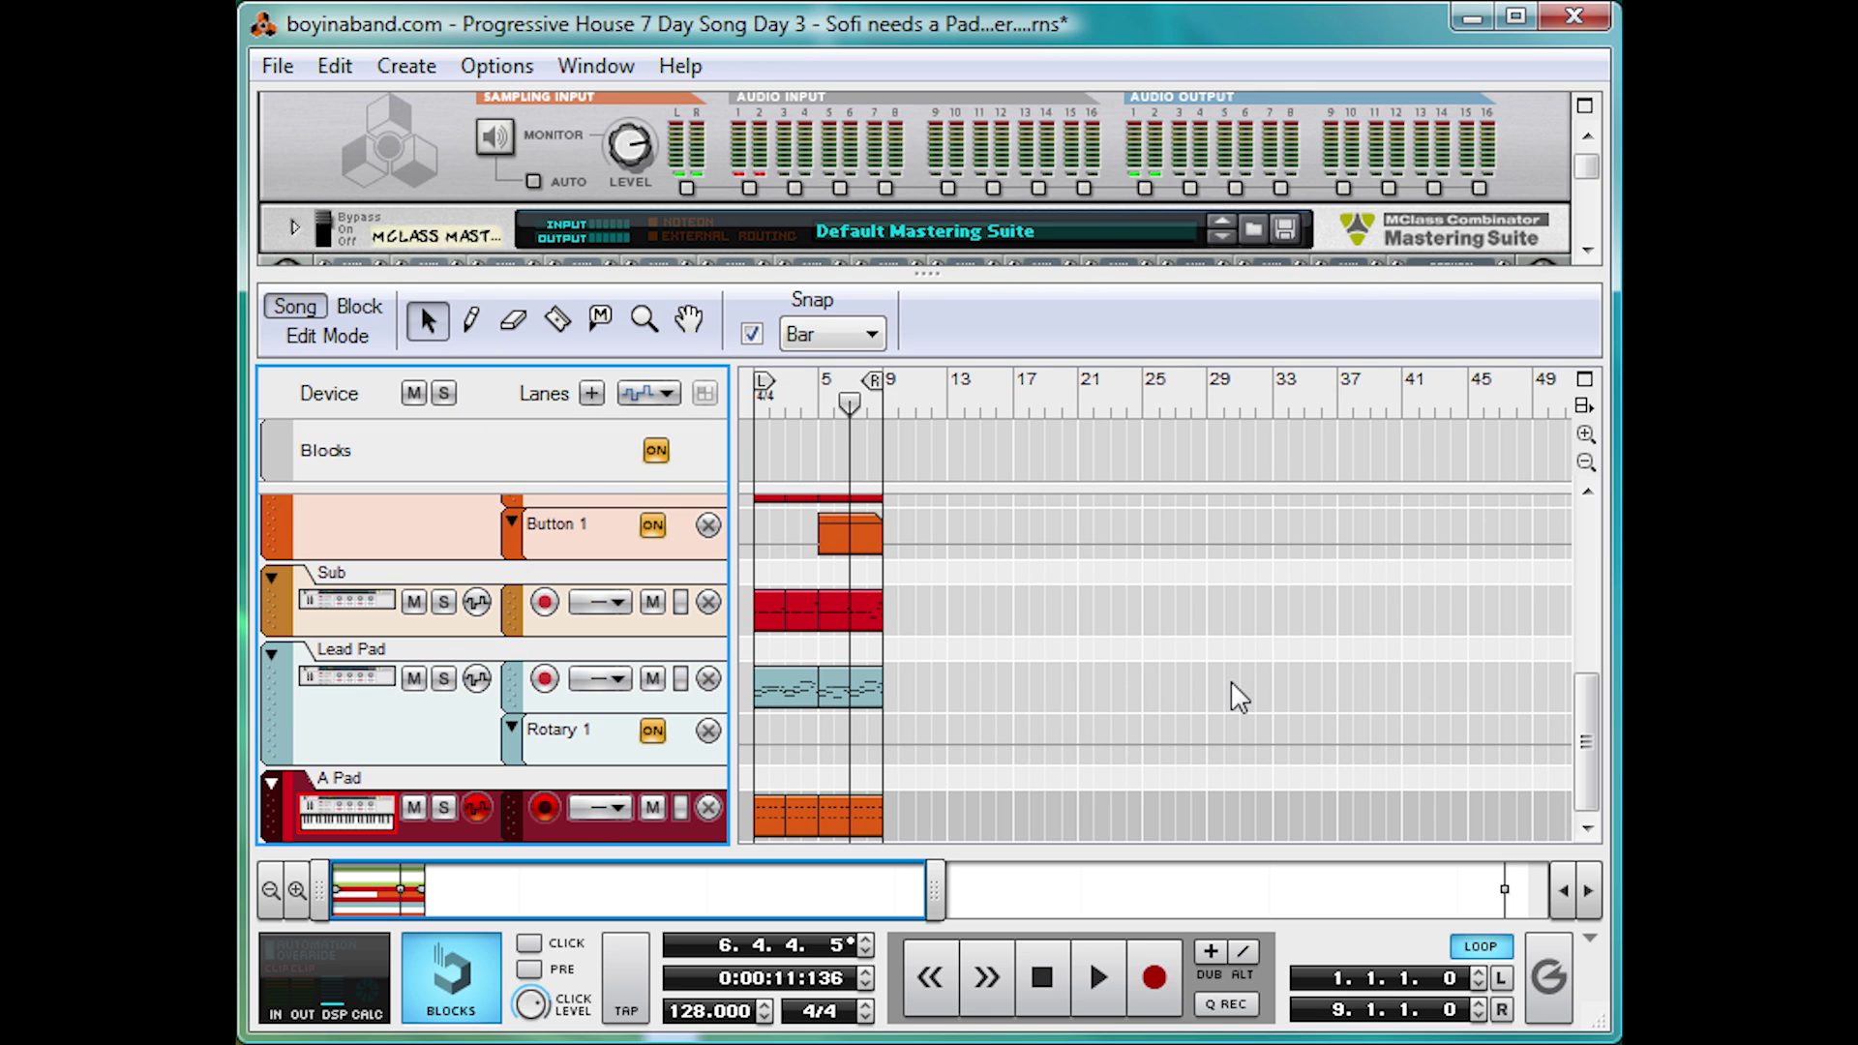
click(444, 679)
drag(850, 403, 763, 404)
key(space)
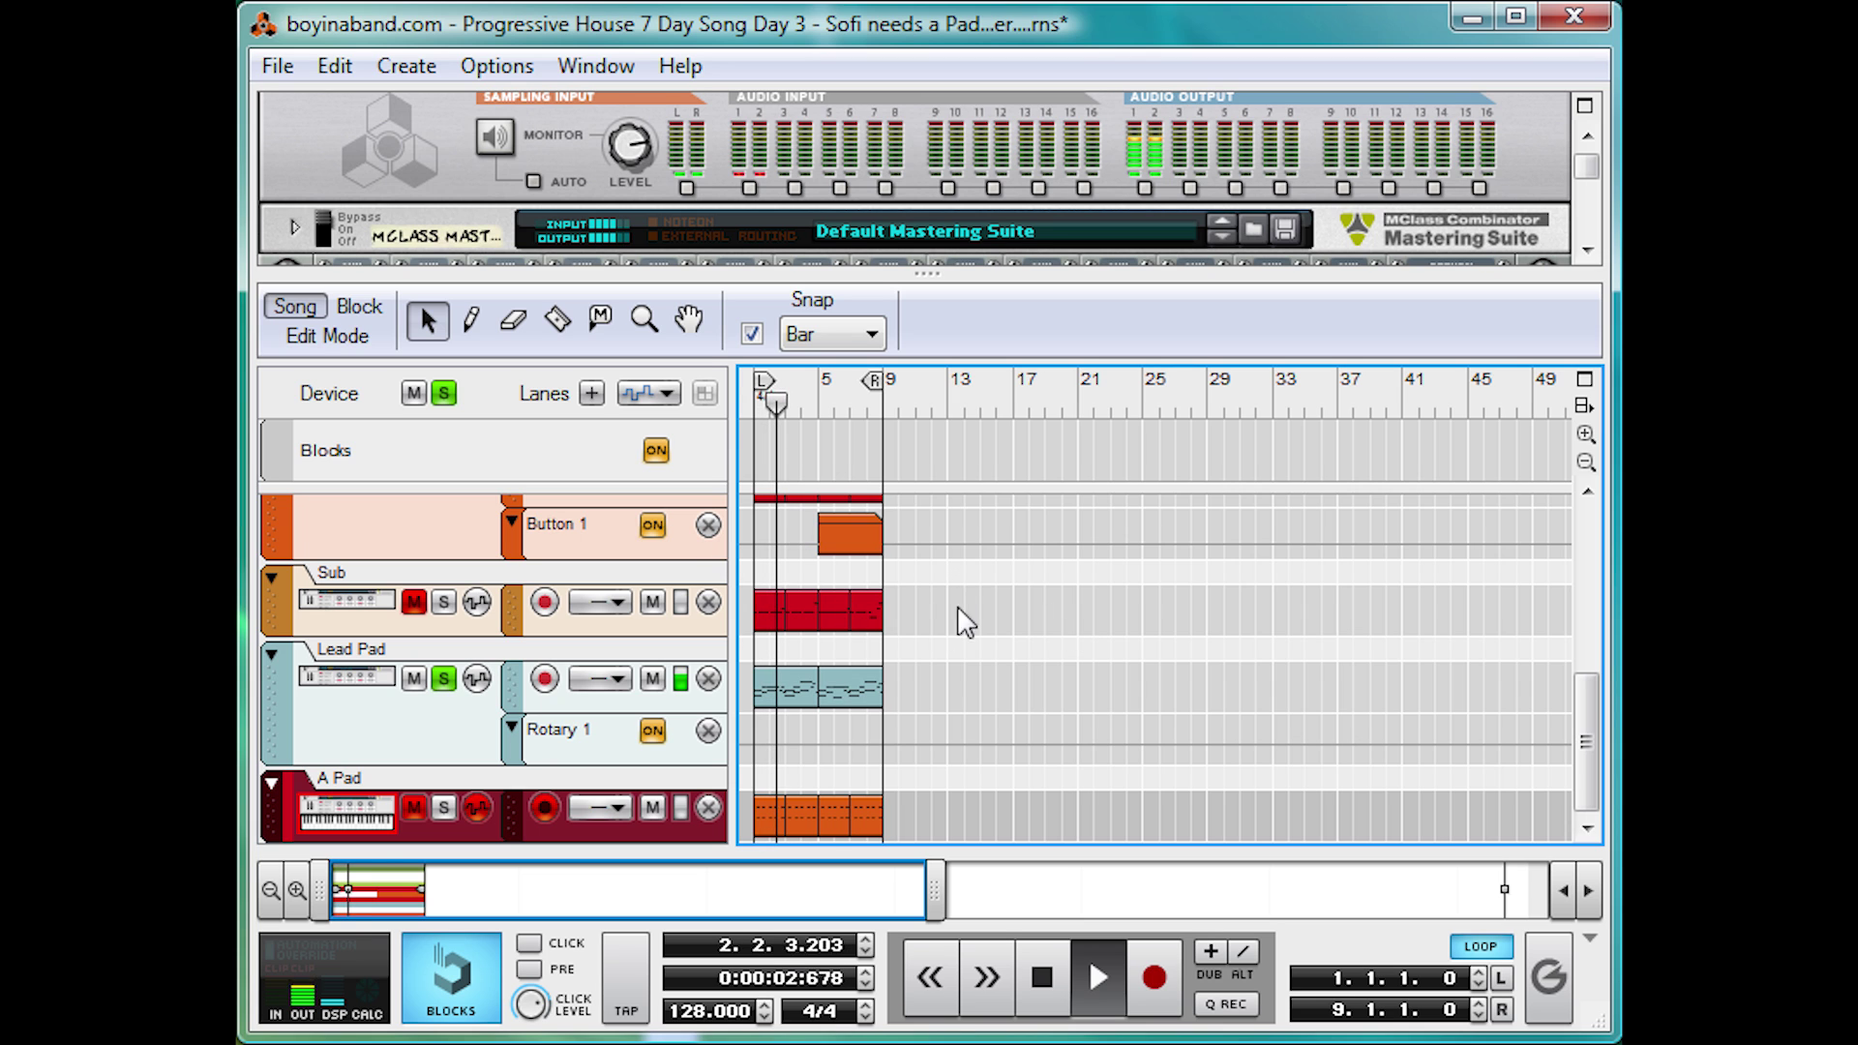
key(space)
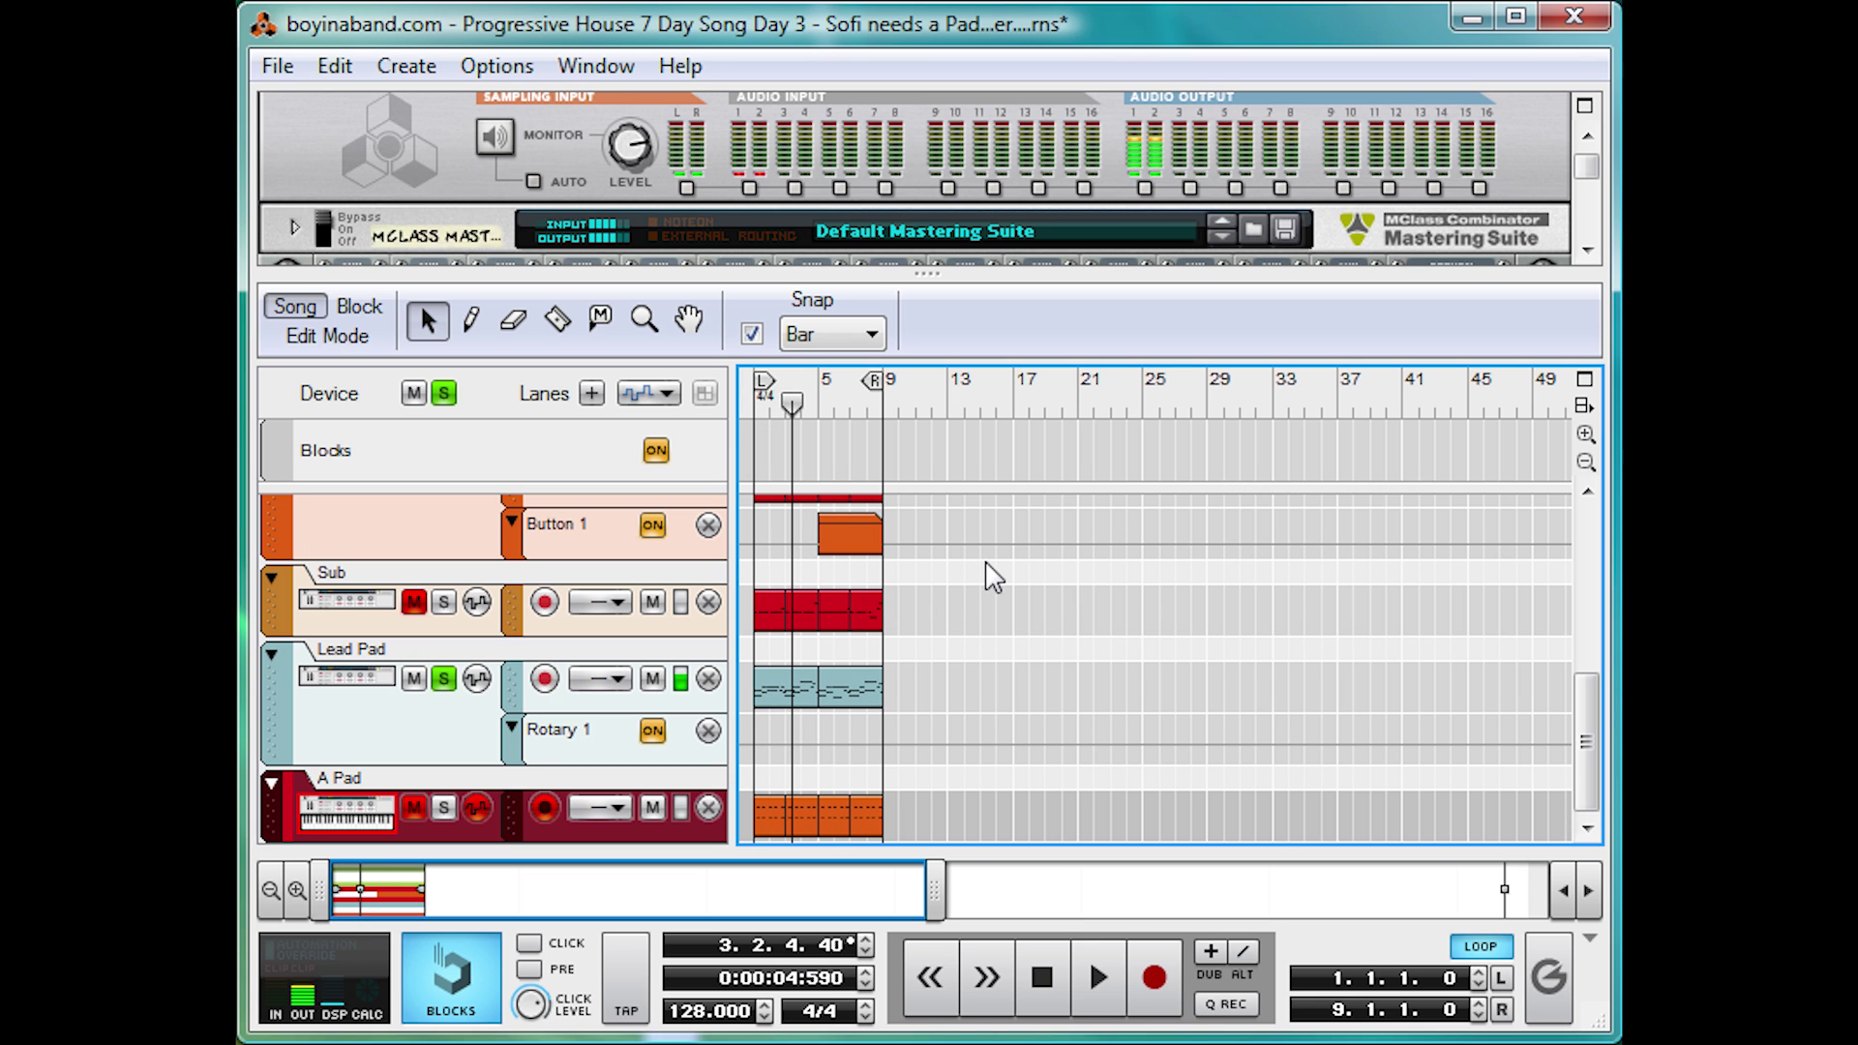
Step: Switch the solo from the Lead Pad to the A Pad track and play it briefly for comparison
click(444, 808)
click(443, 679)
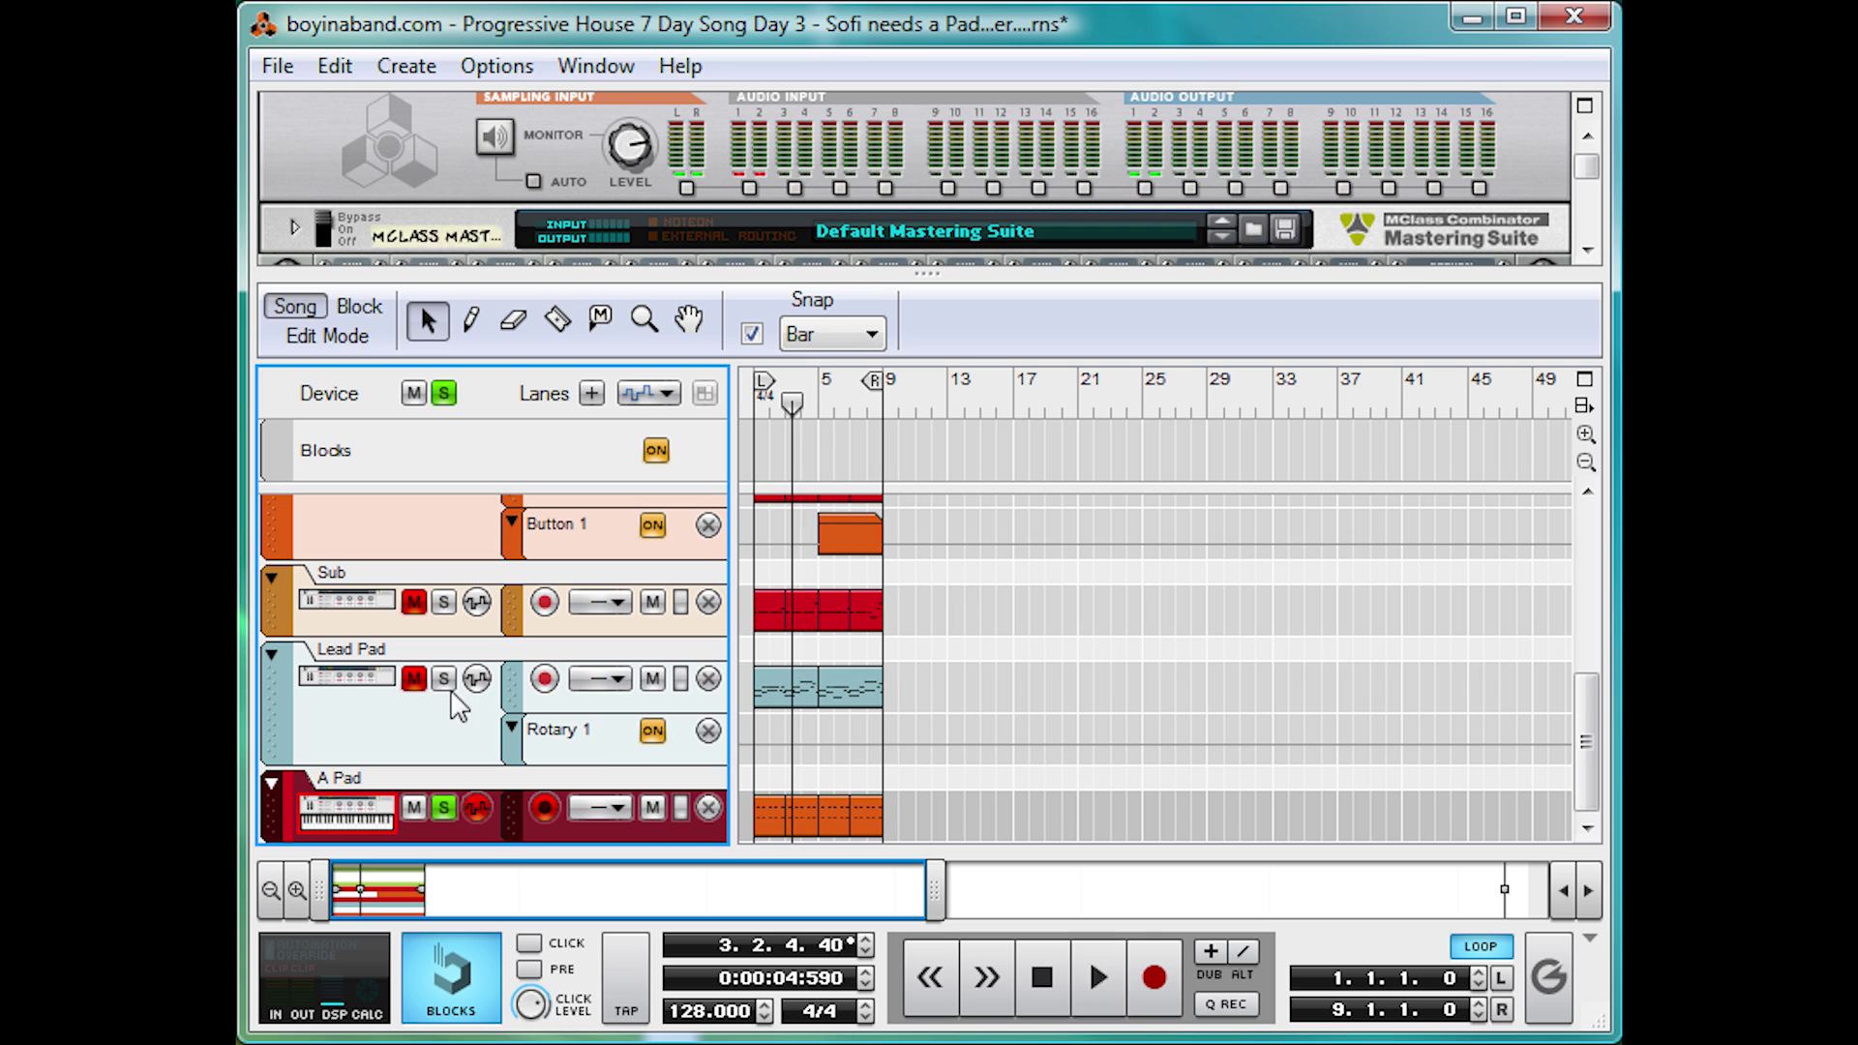
key(space)
key(space)
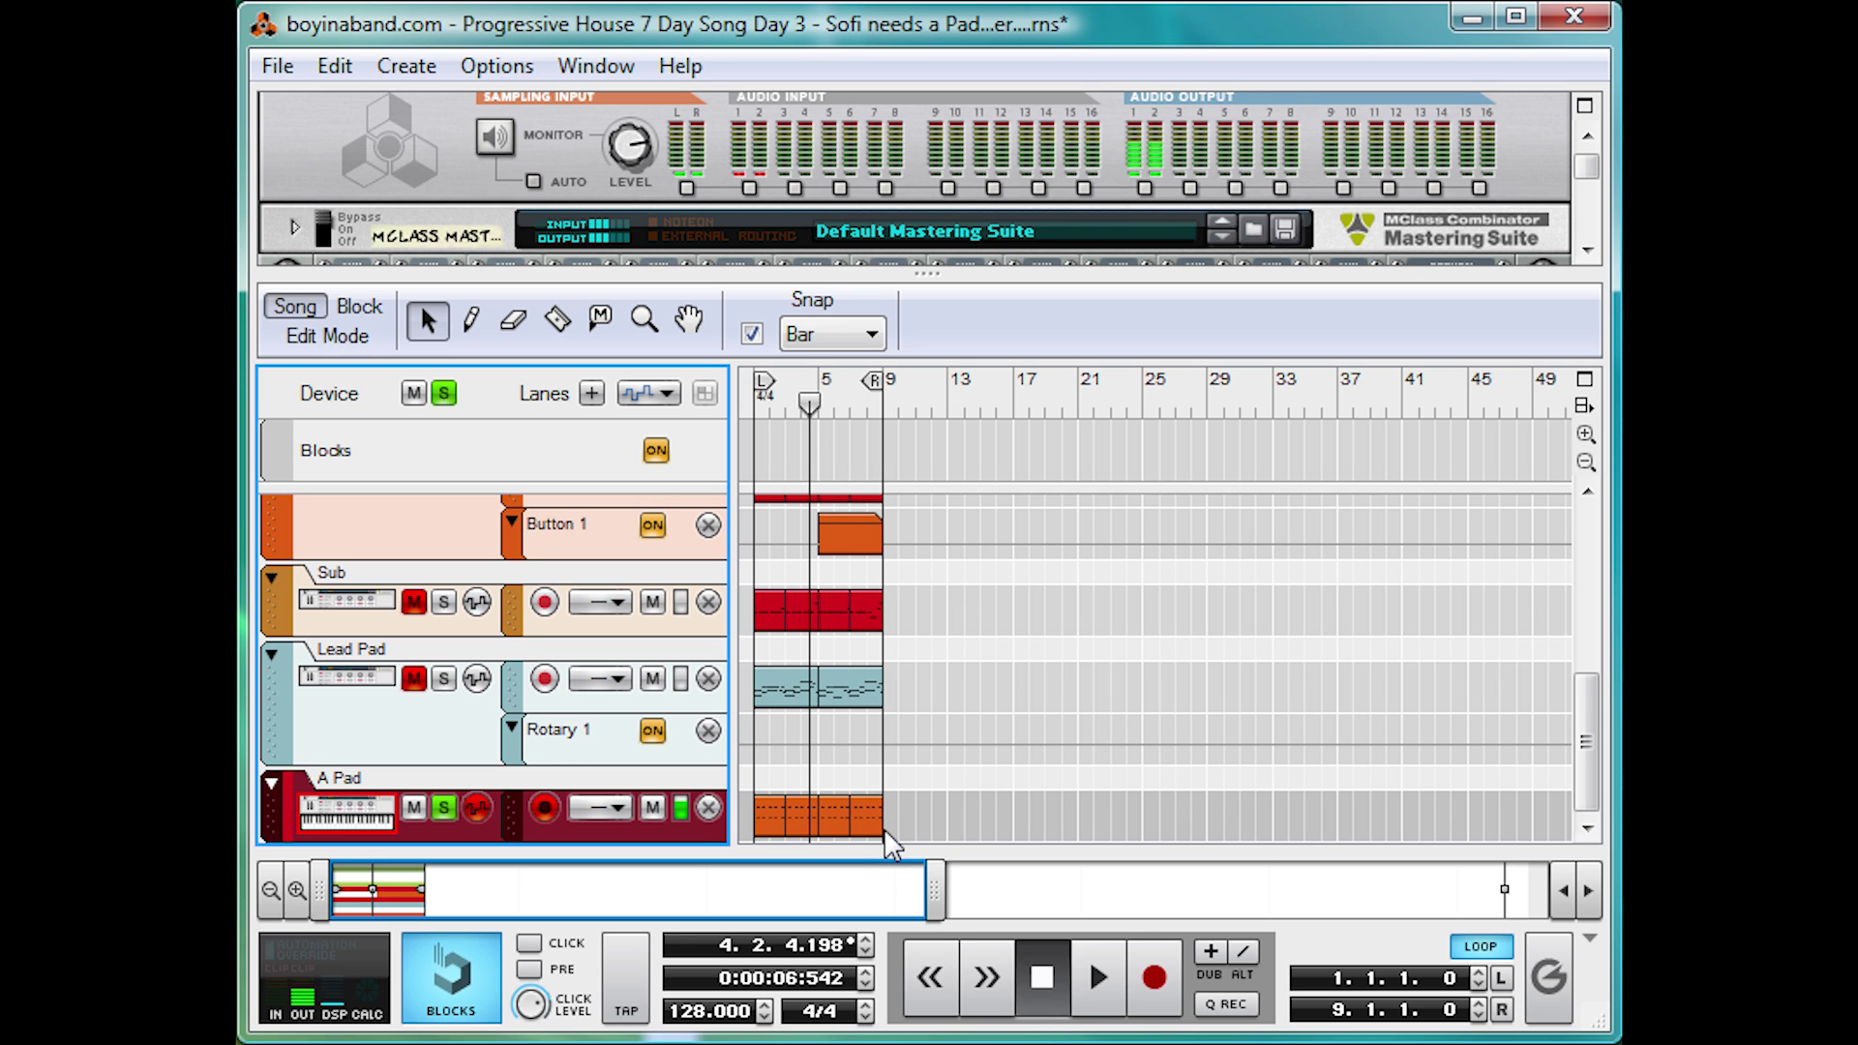